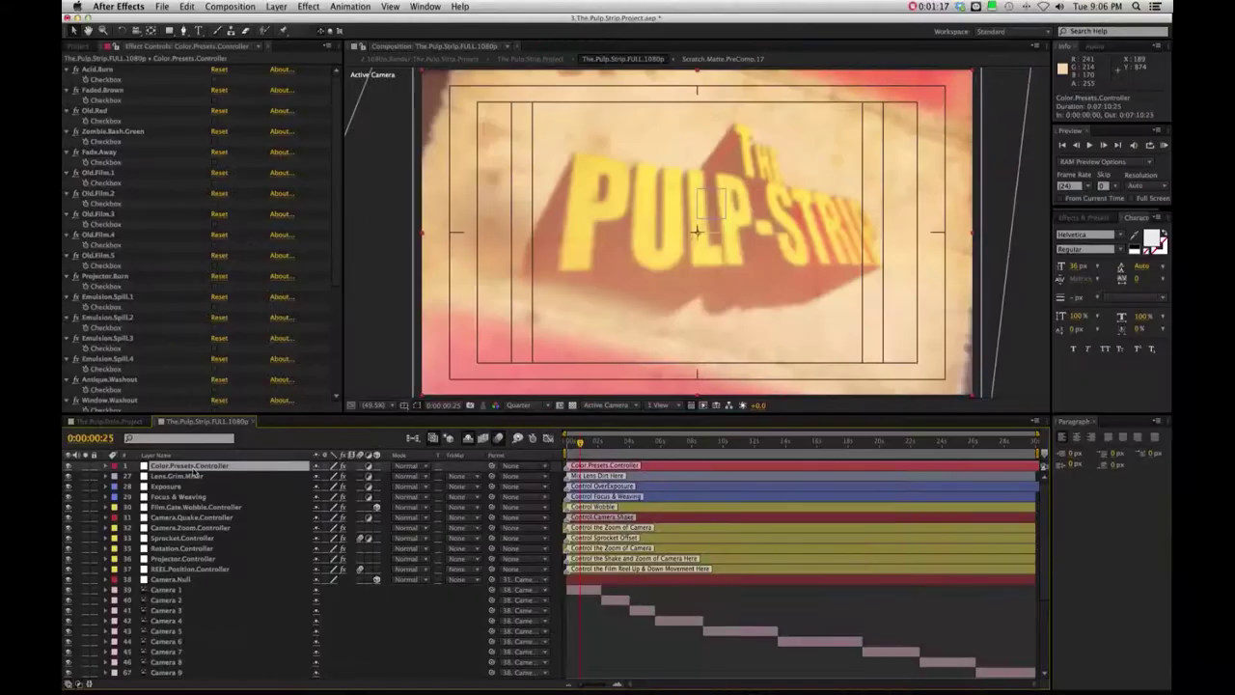
# Inspect the controller layers: Camera.Null, Lens.Grim.Mixer, Exposure, Focus & Weaving, Camera 1 and Camera 9
pyautogui.keyDown('shift'); pyautogui.click(180, 569); pyautogui.keyUp('shift')
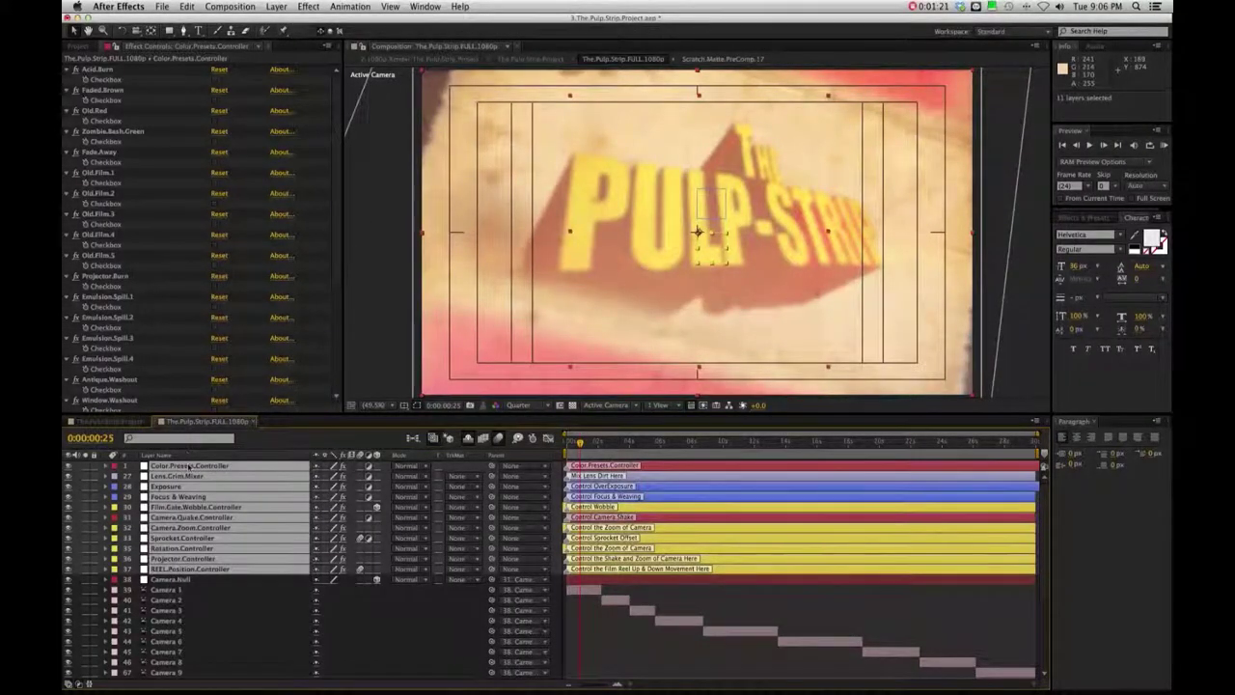
pyautogui.click(237, 579)
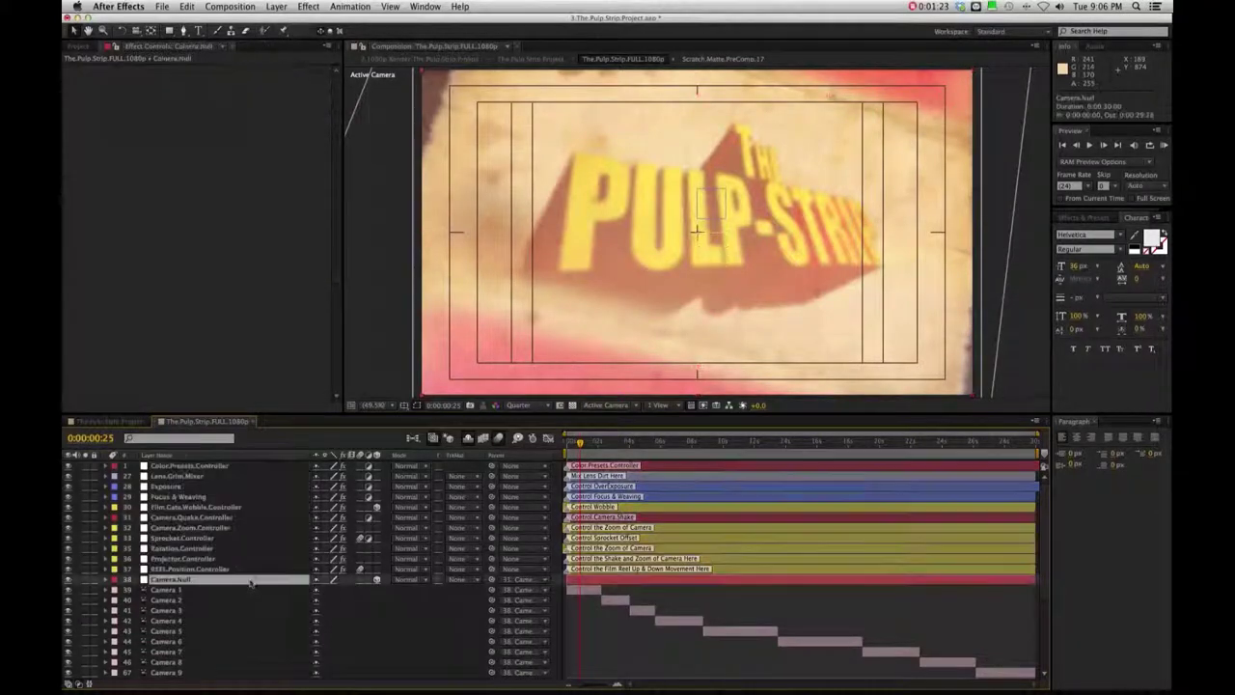
pyautogui.click(183, 477)
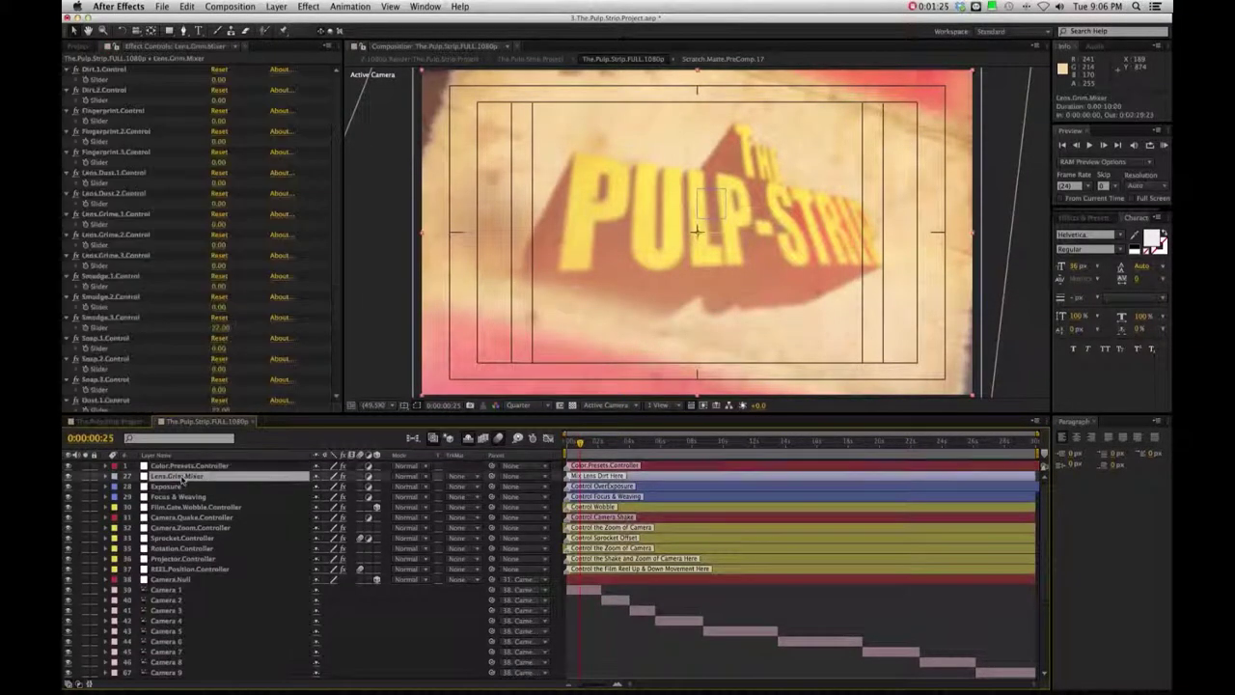
pyautogui.click(183, 486)
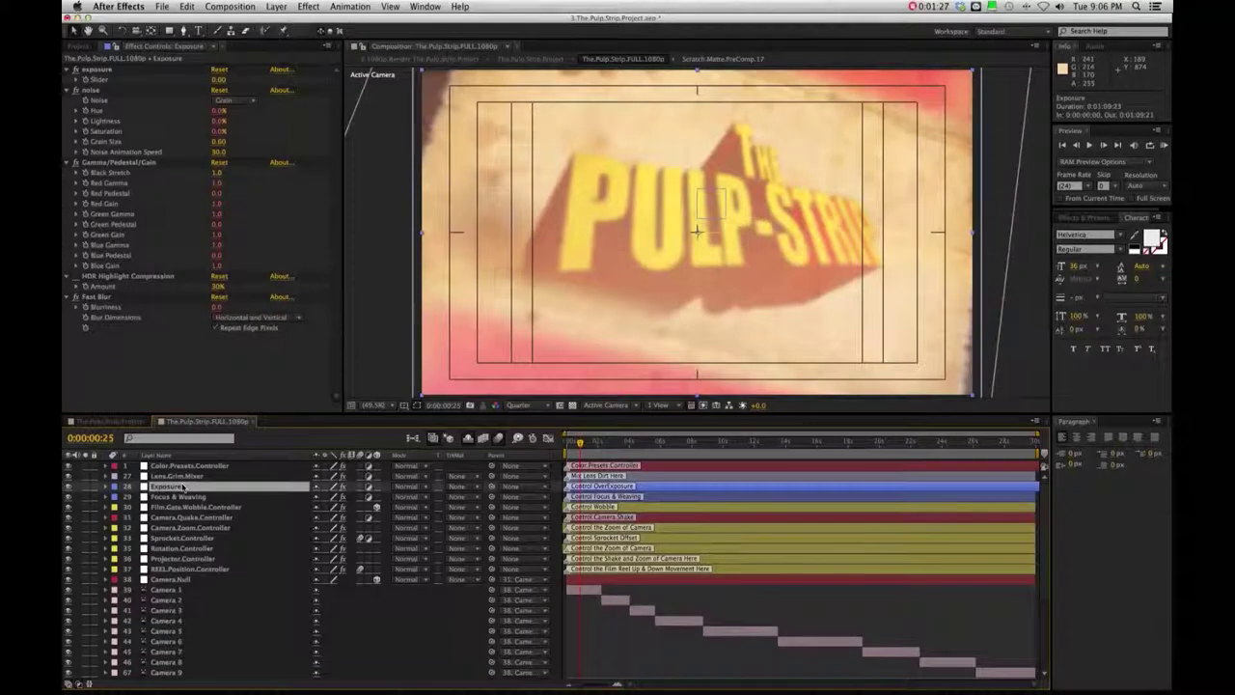
pyautogui.click(185, 497)
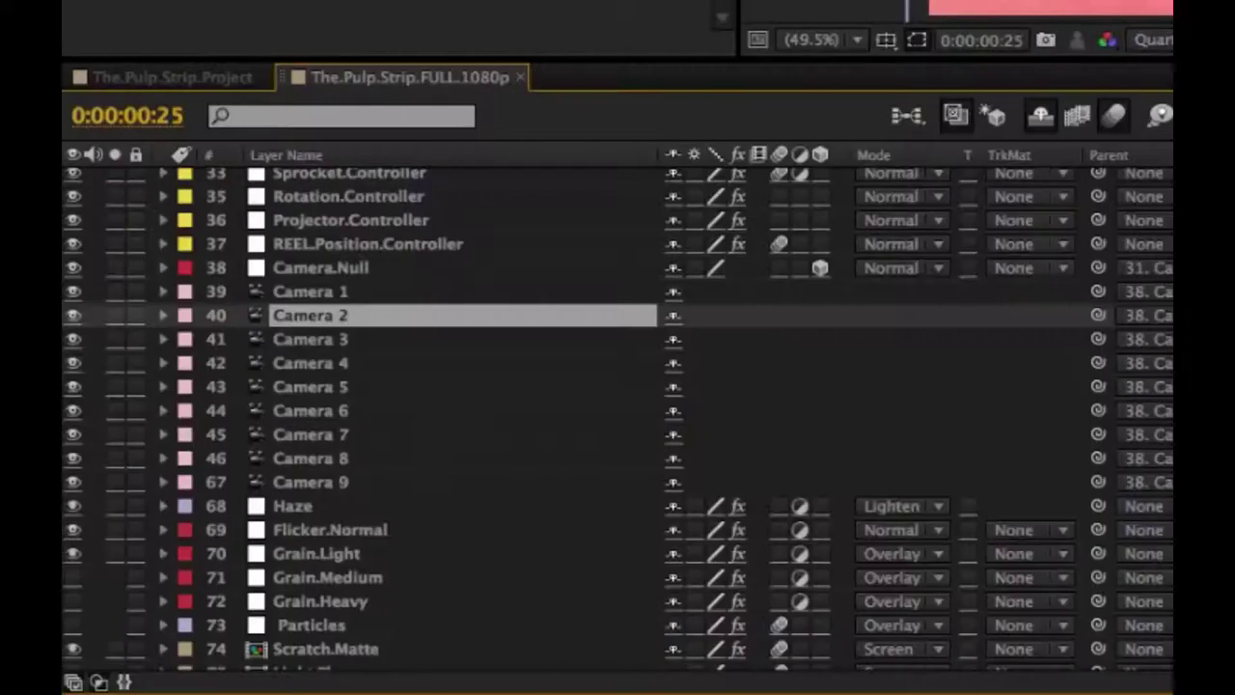
pyautogui.click(337, 297)
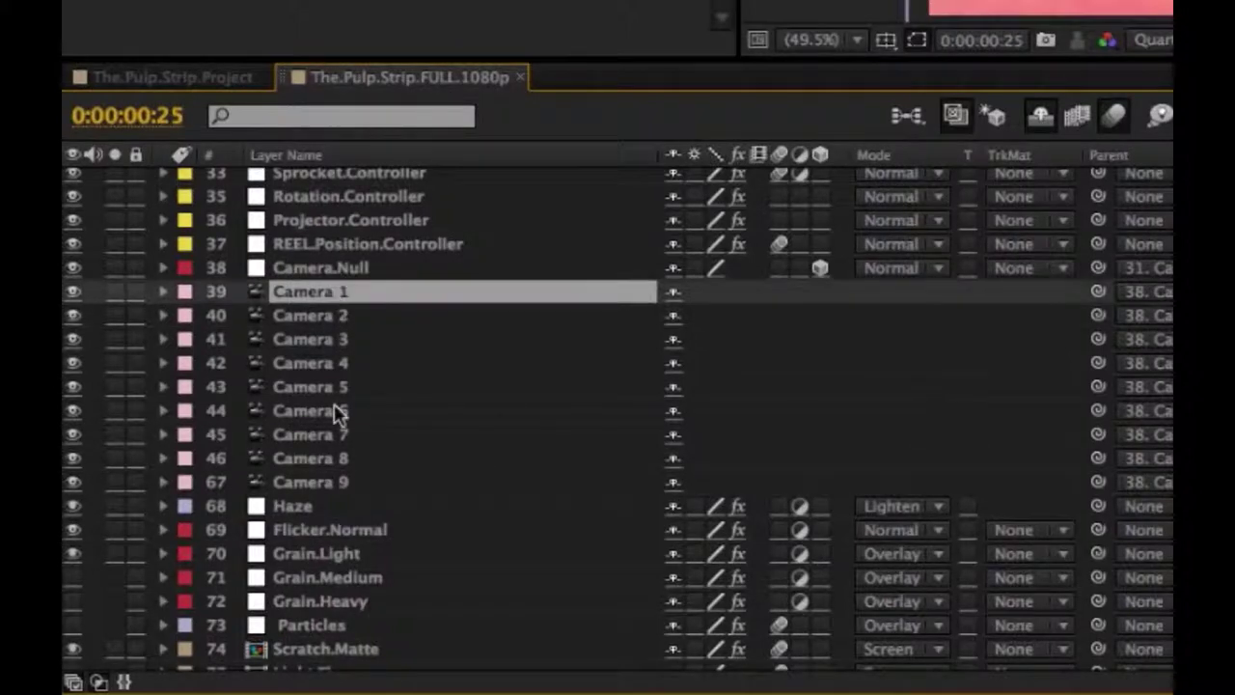
pyautogui.click(342, 482)
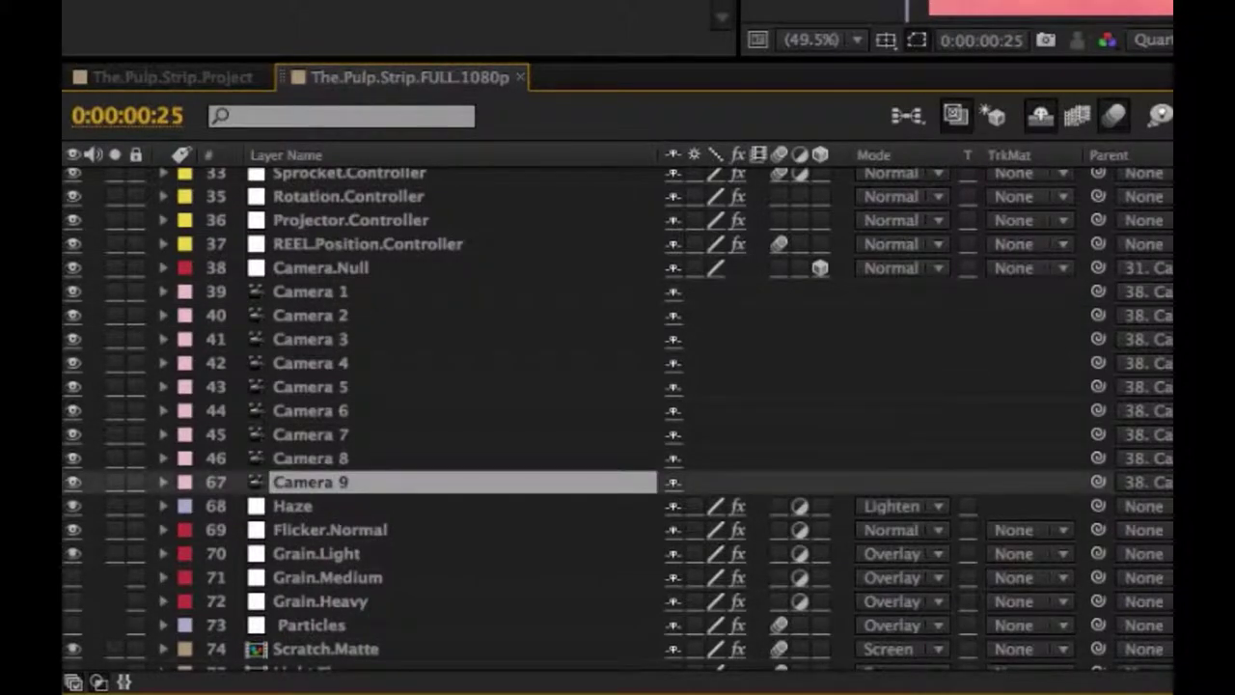
# Toggle the Haze and Flicker.Normal layers off and on to compare, and inspect Grain.Light's effects
pyautogui.scroll(-3, 328, 424)
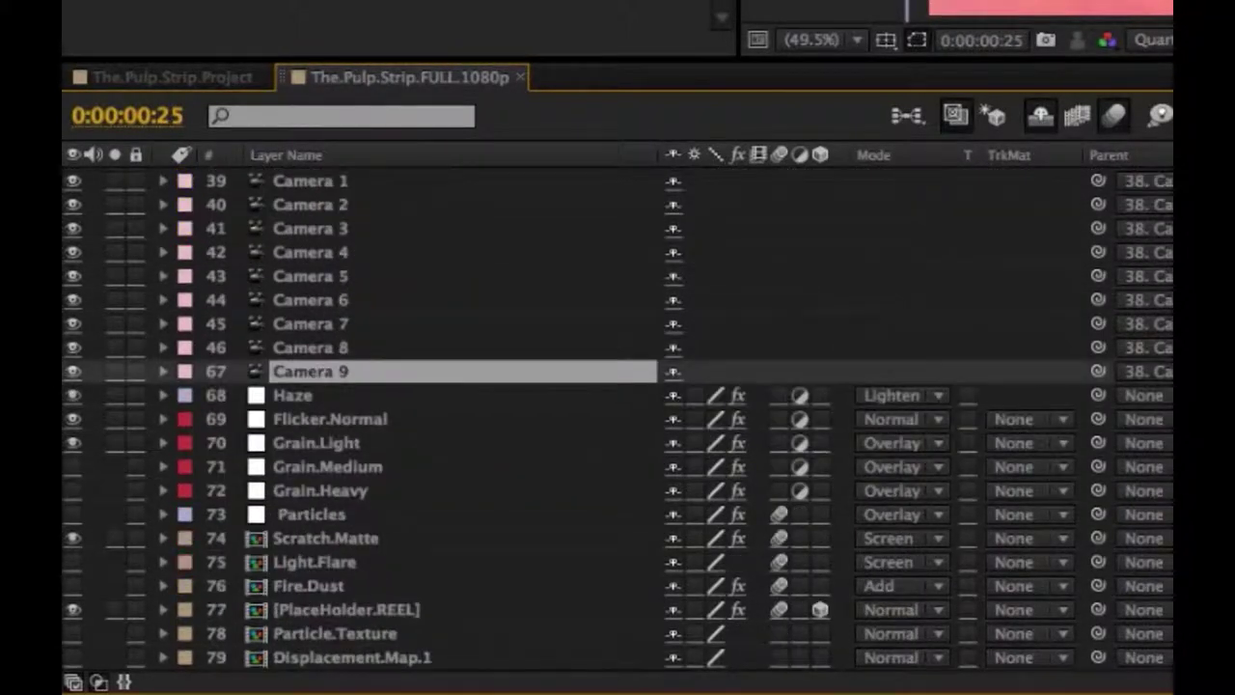
pyautogui.click(316, 395)
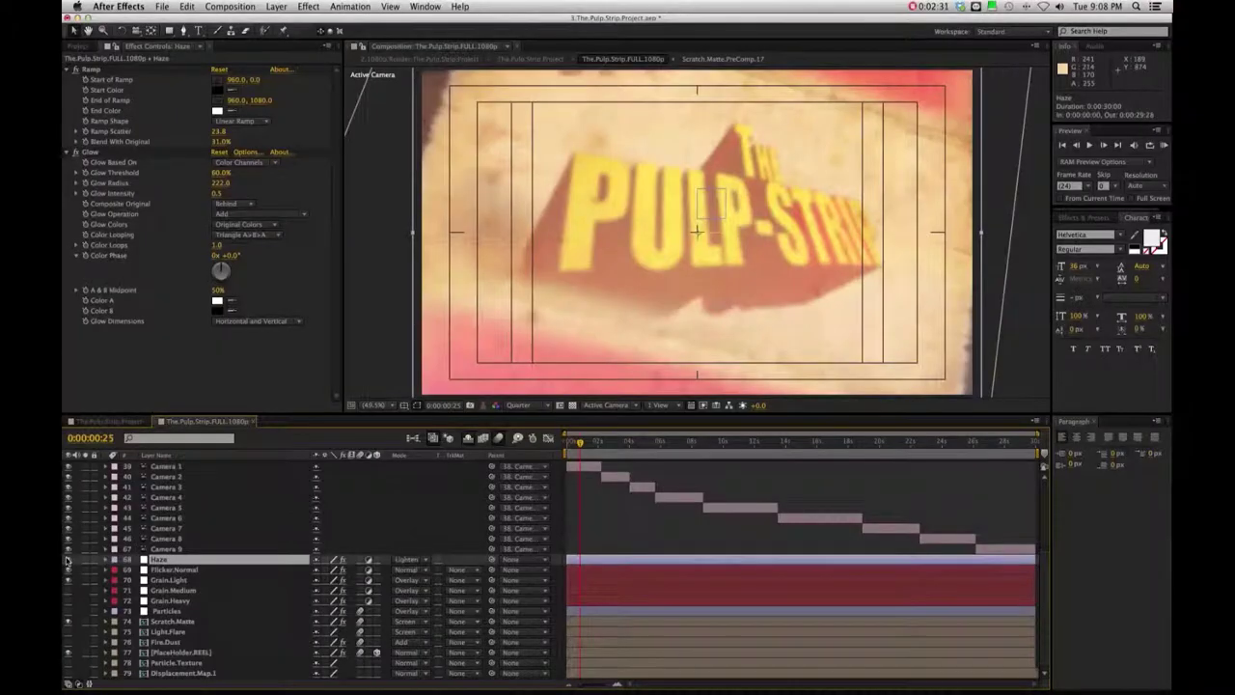
pyautogui.click(68, 560)
pyautogui.click(67, 560)
pyautogui.click(68, 559)
pyautogui.click(67, 560)
pyautogui.click(163, 570)
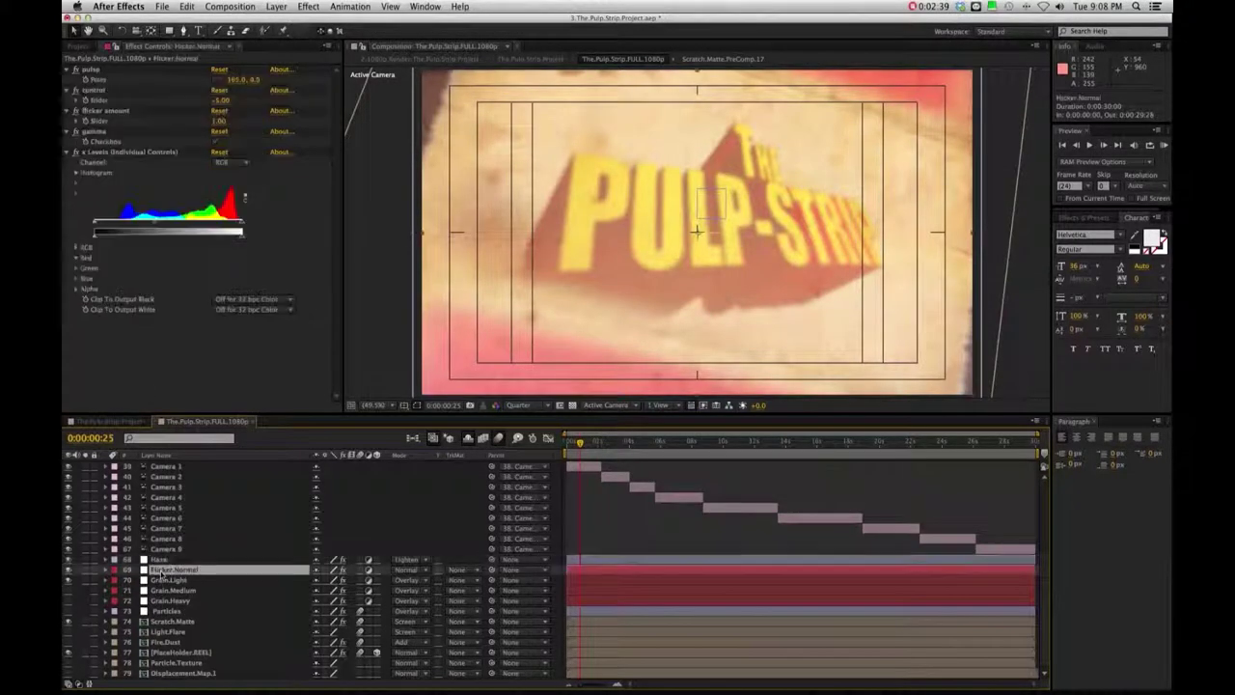
pyautogui.click(68, 571)
pyautogui.click(68, 571)
pyautogui.click(179, 580)
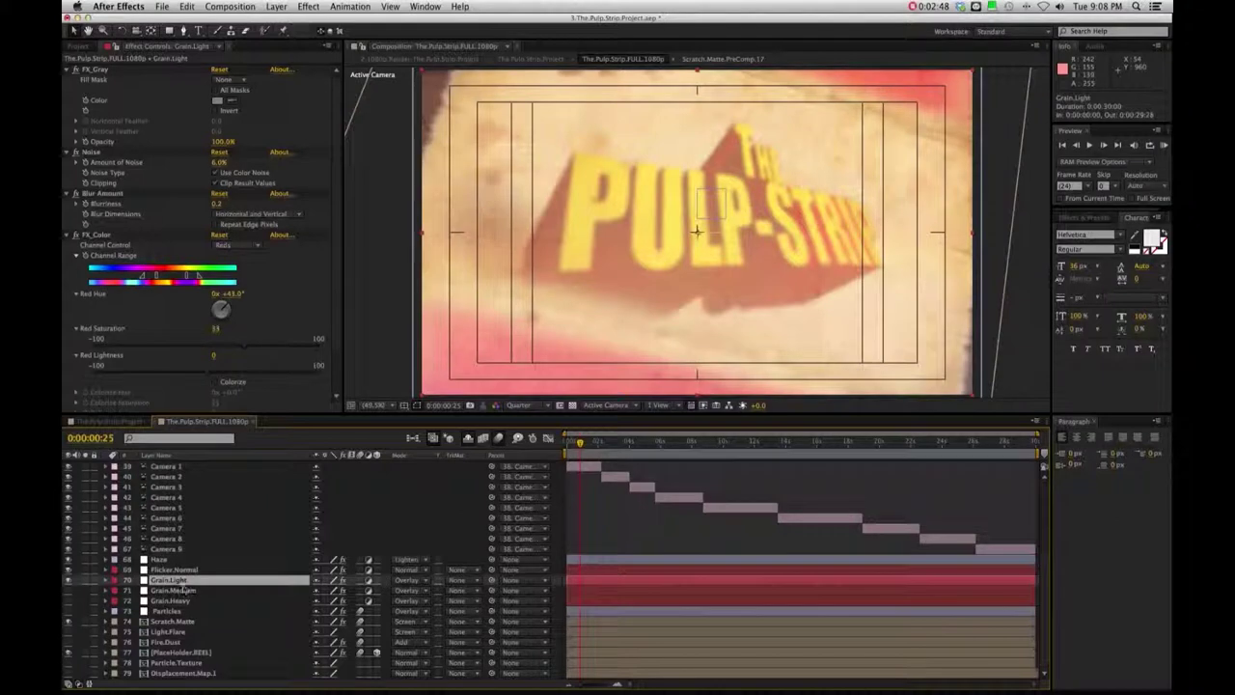
# Open Scratch.Matte.PreComp.17 and toggle the Scratch.Matte.22.mov layer's visibility to compare
pyautogui.doubleClick(174, 622)
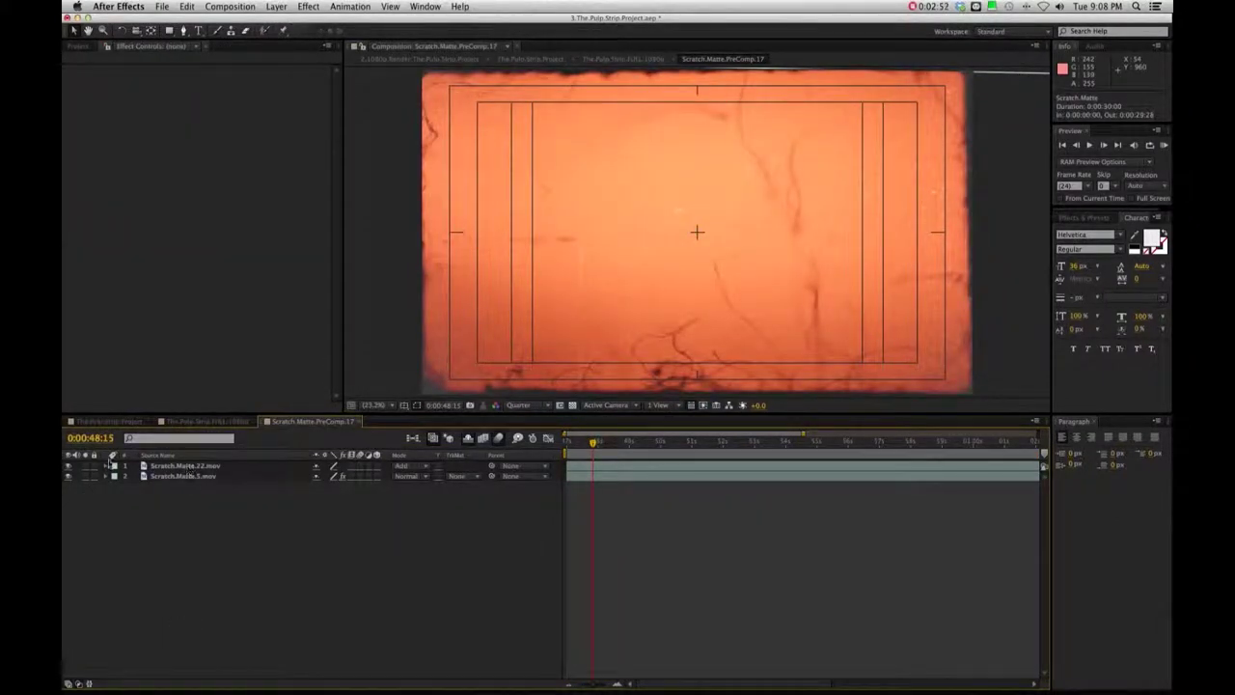
pyautogui.click(69, 467)
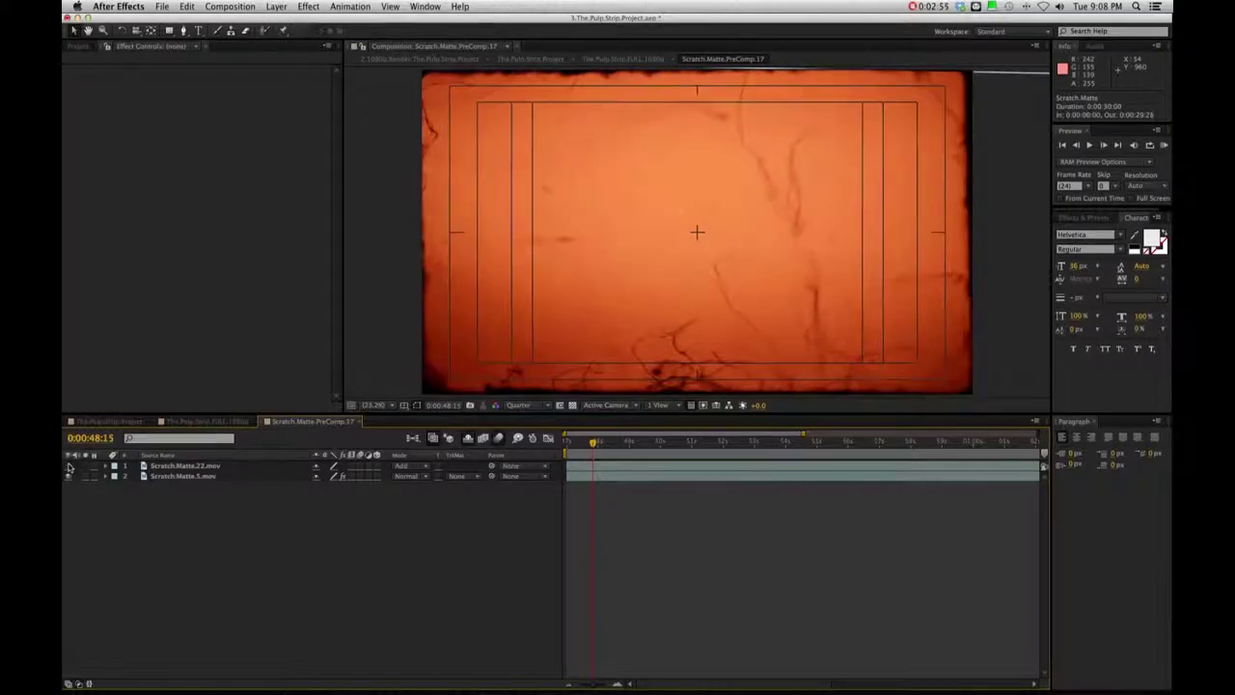
pyautogui.click(68, 467)
pyautogui.click(69, 467)
pyautogui.click(69, 467)
pyautogui.click(68, 468)
pyautogui.click(69, 467)
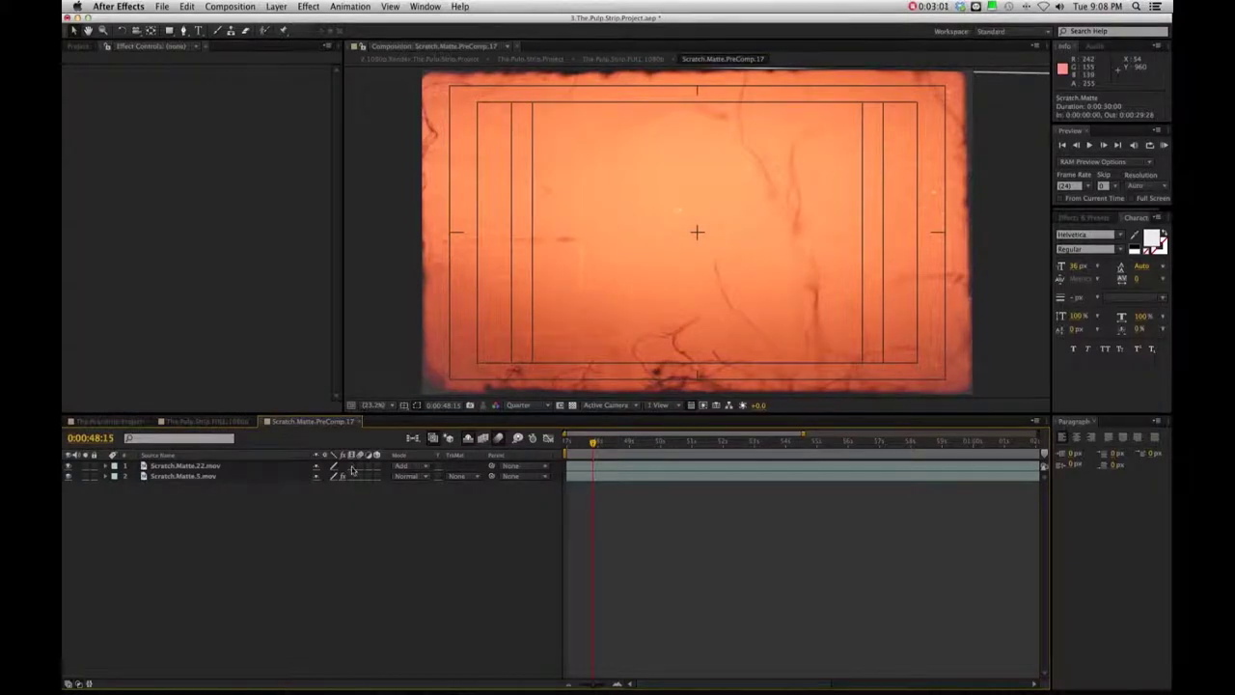
# Reveal Scratch.Matte.22.mov's source in the project and hide Scratch.Matte.5.mov to see only scratches
pyautogui.rightClick(201, 468)
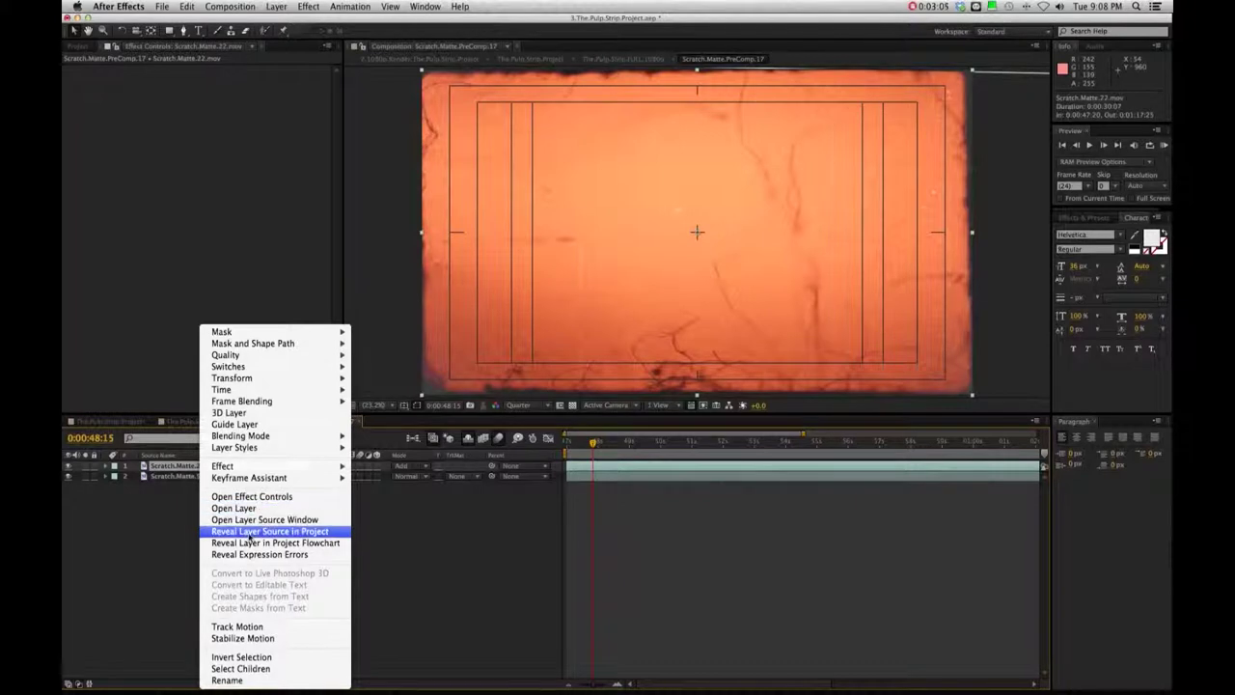
pyautogui.click(250, 532)
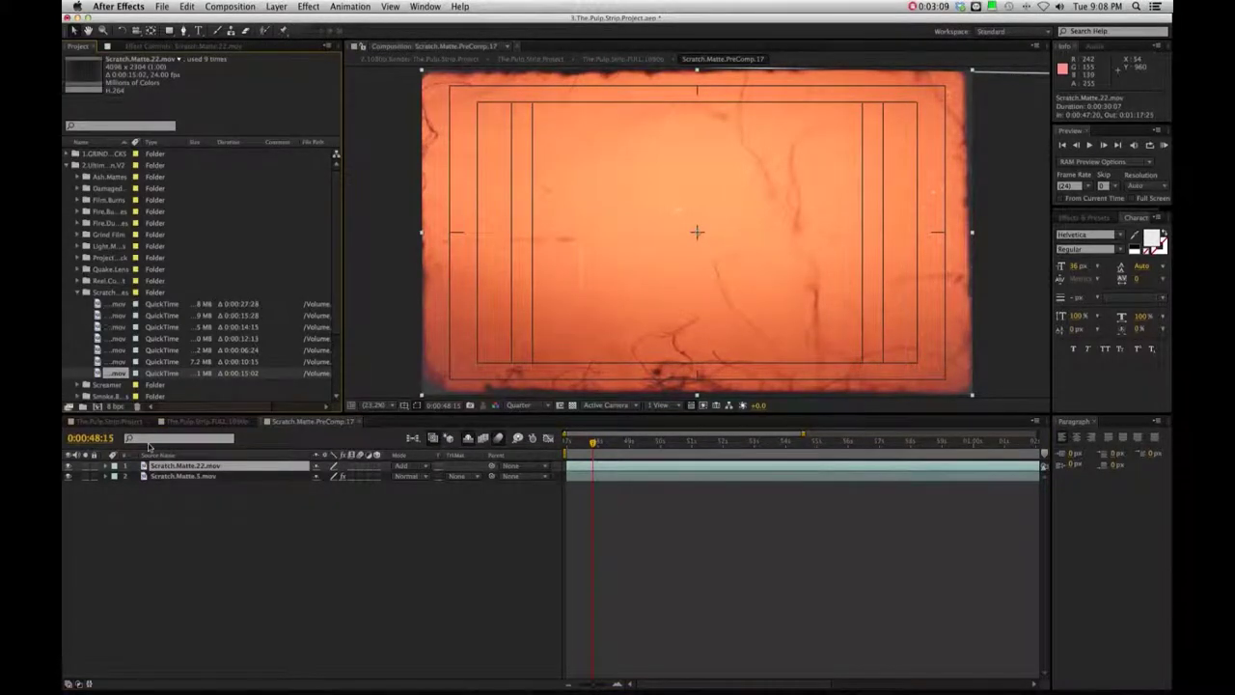
pyautogui.click(67, 468)
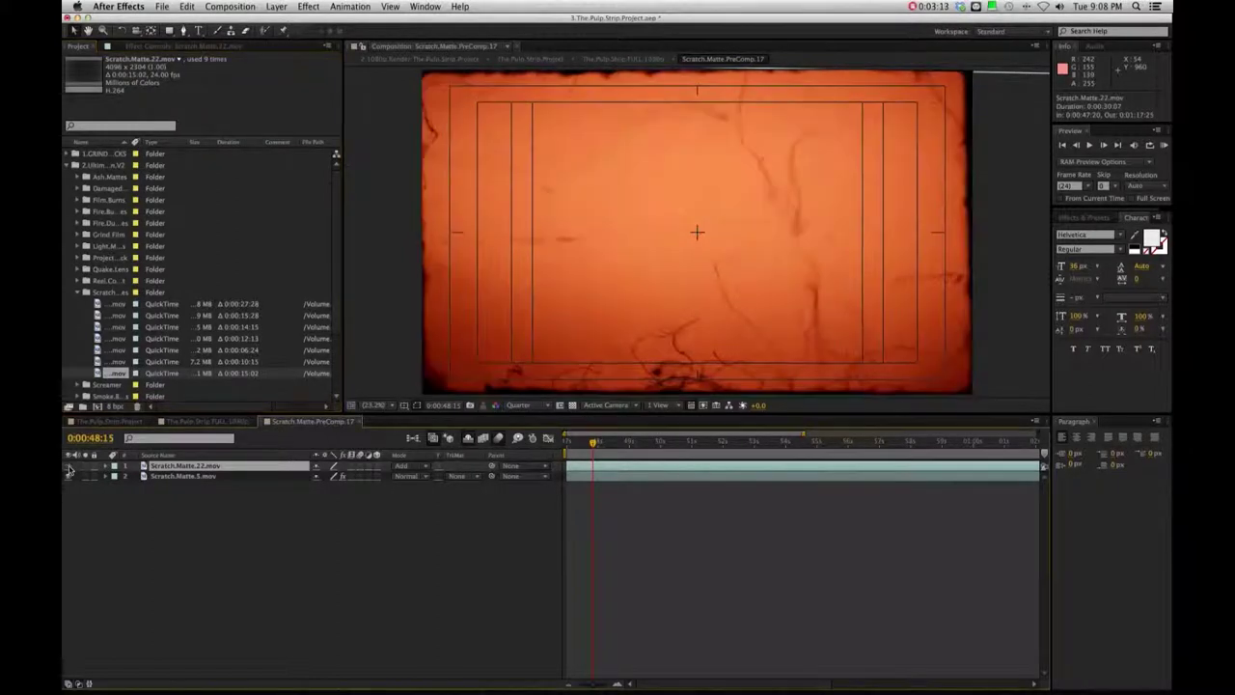
pyautogui.click(67, 468)
pyautogui.click(68, 476)
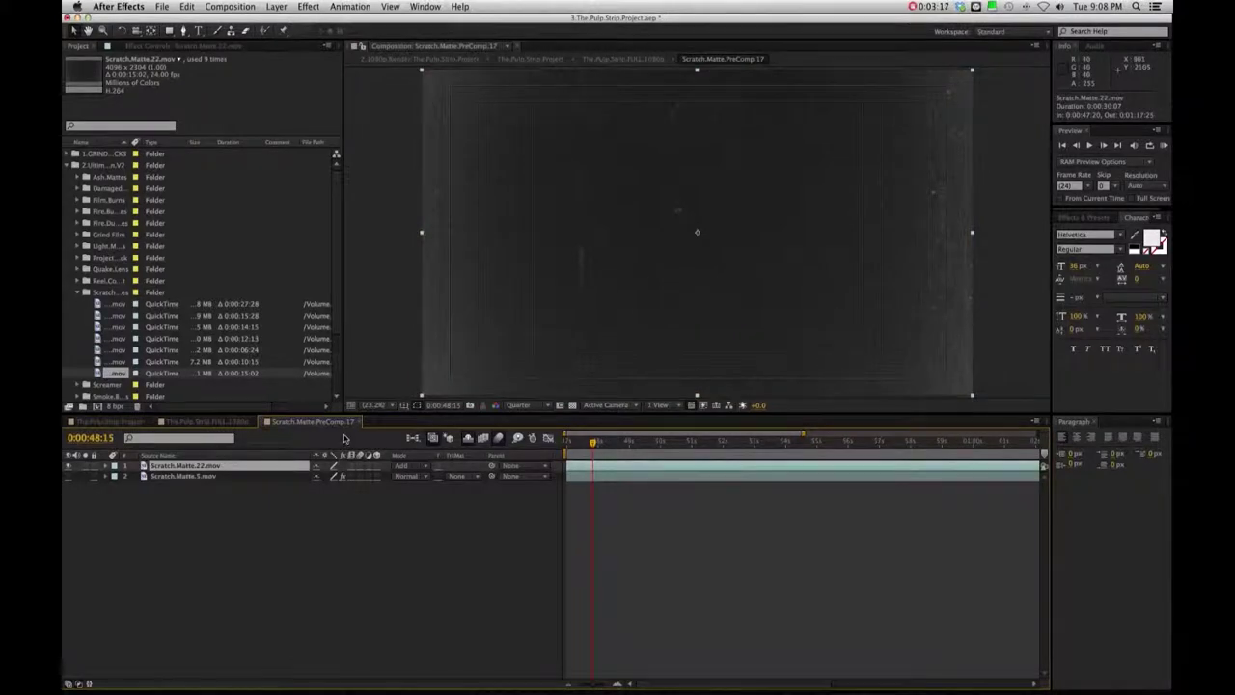
pyautogui.click(179, 424)
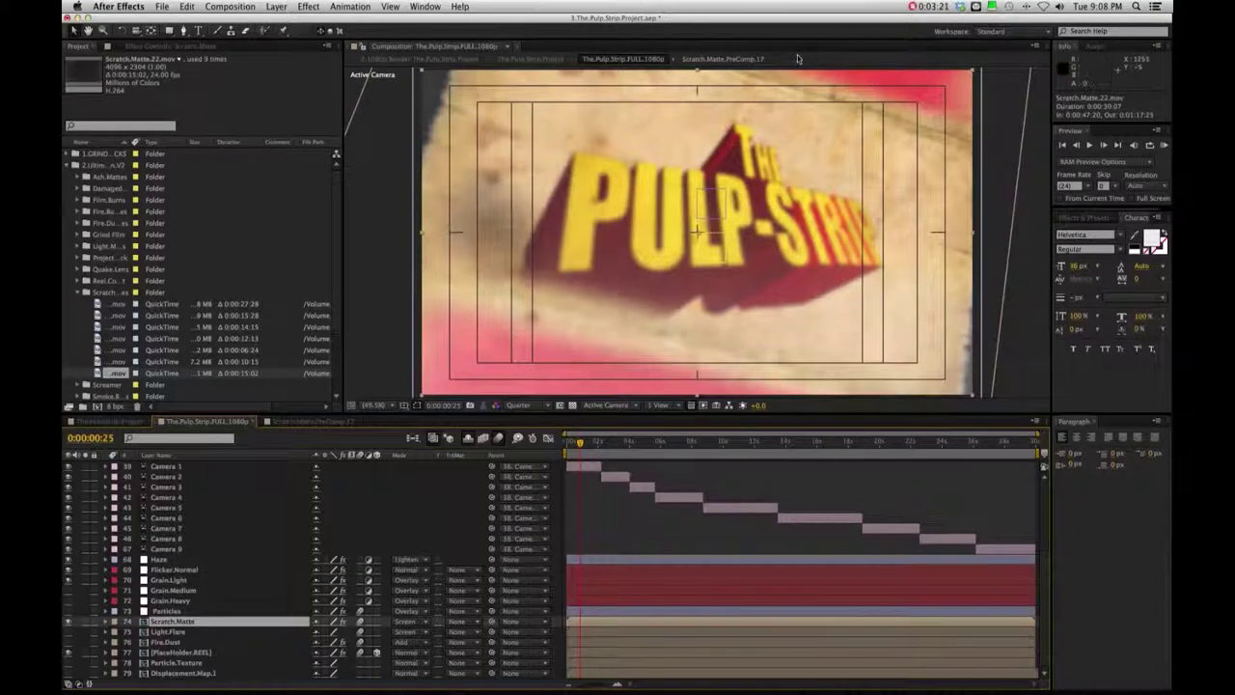
pyautogui.click(162, 632)
pyautogui.click(166, 642)
pyautogui.click(164, 632)
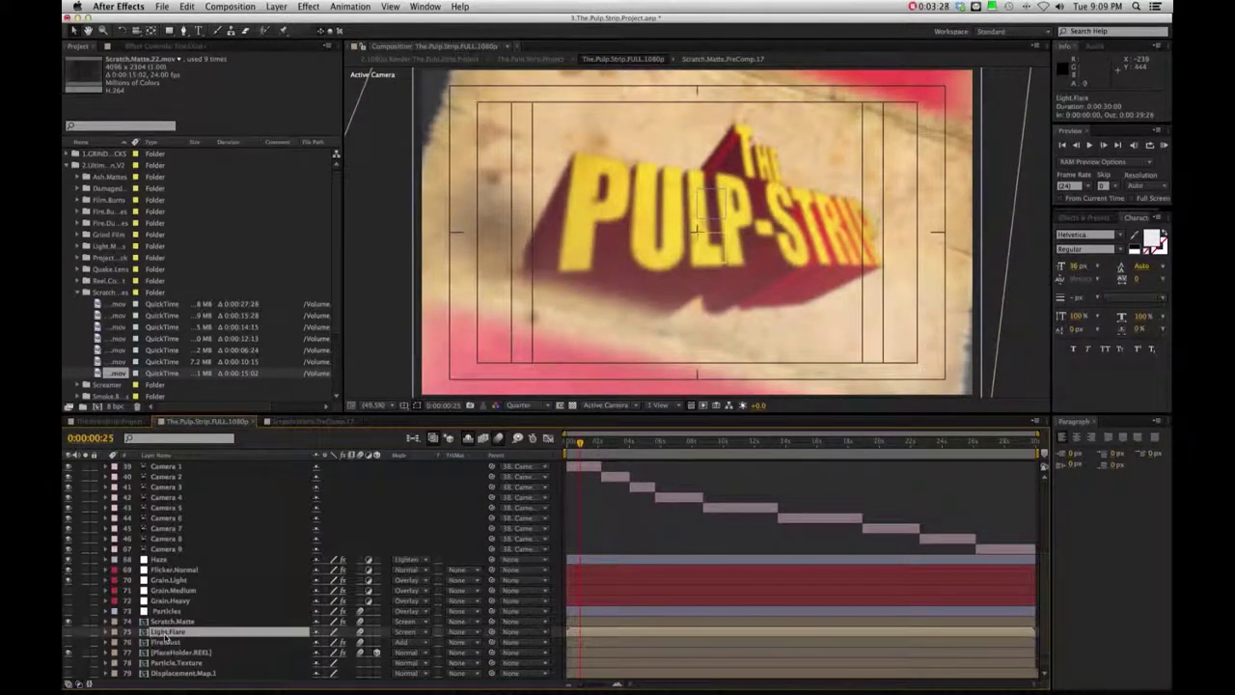
pyautogui.click(169, 643)
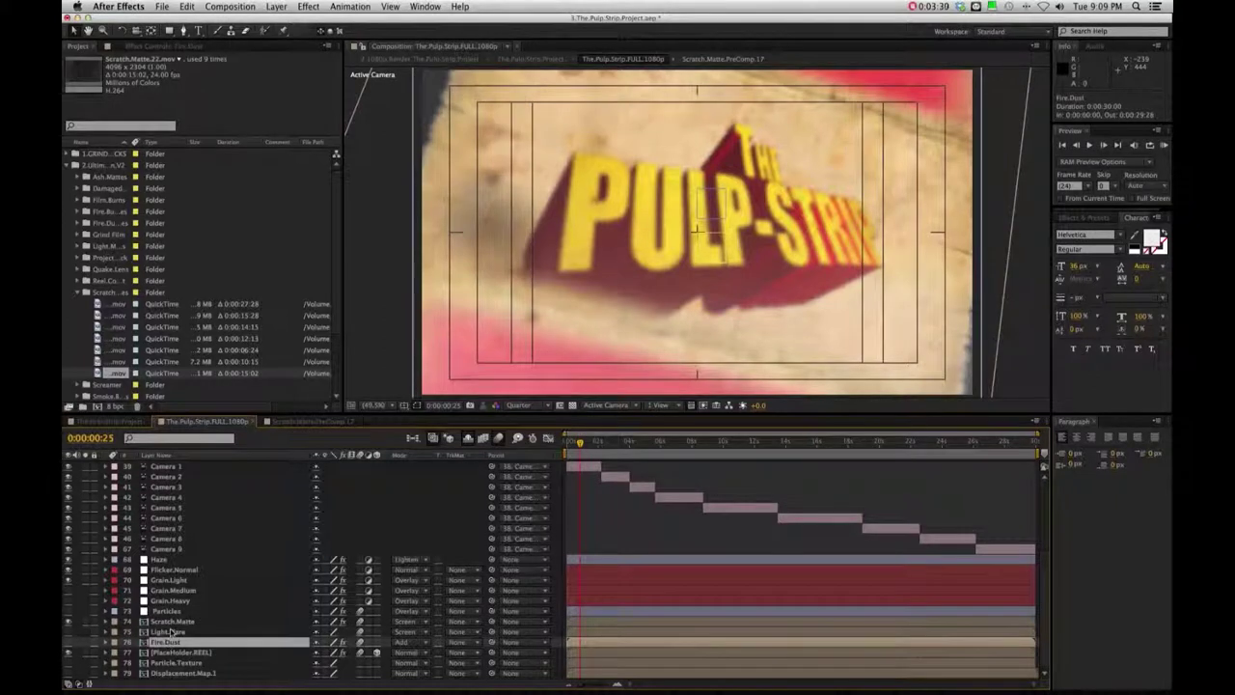
pyautogui.click(175, 633)
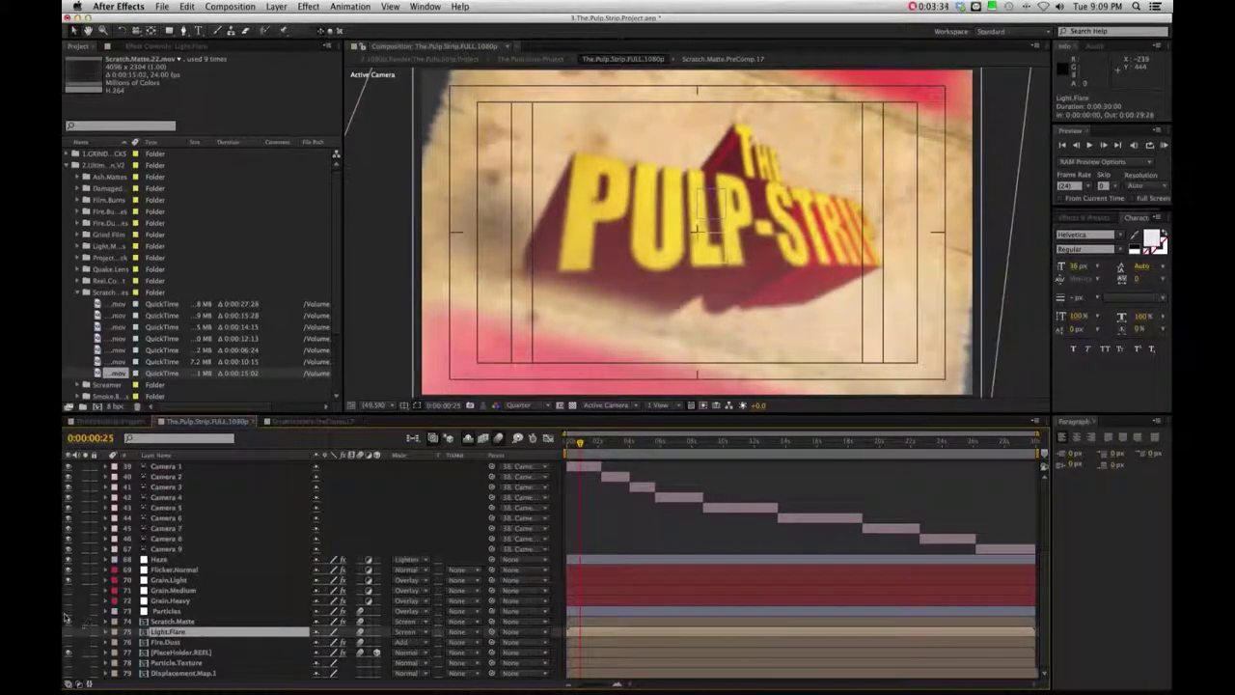
pyautogui.click(176, 613)
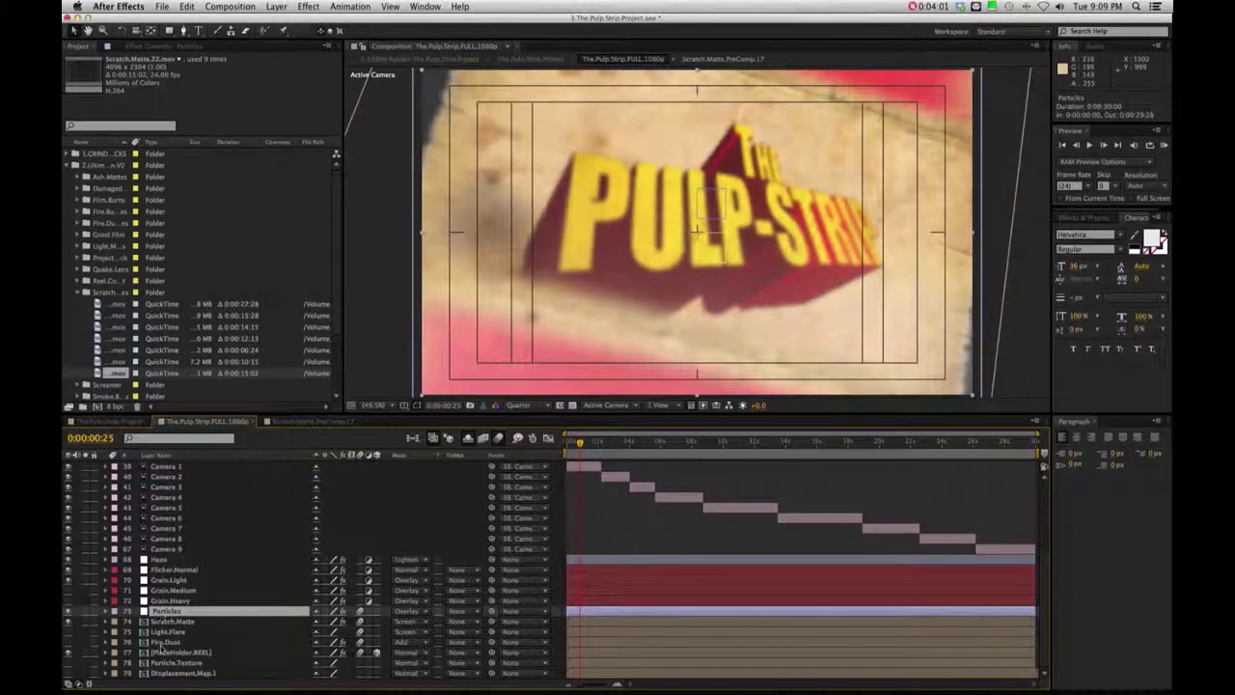
pyautogui.click(159, 45)
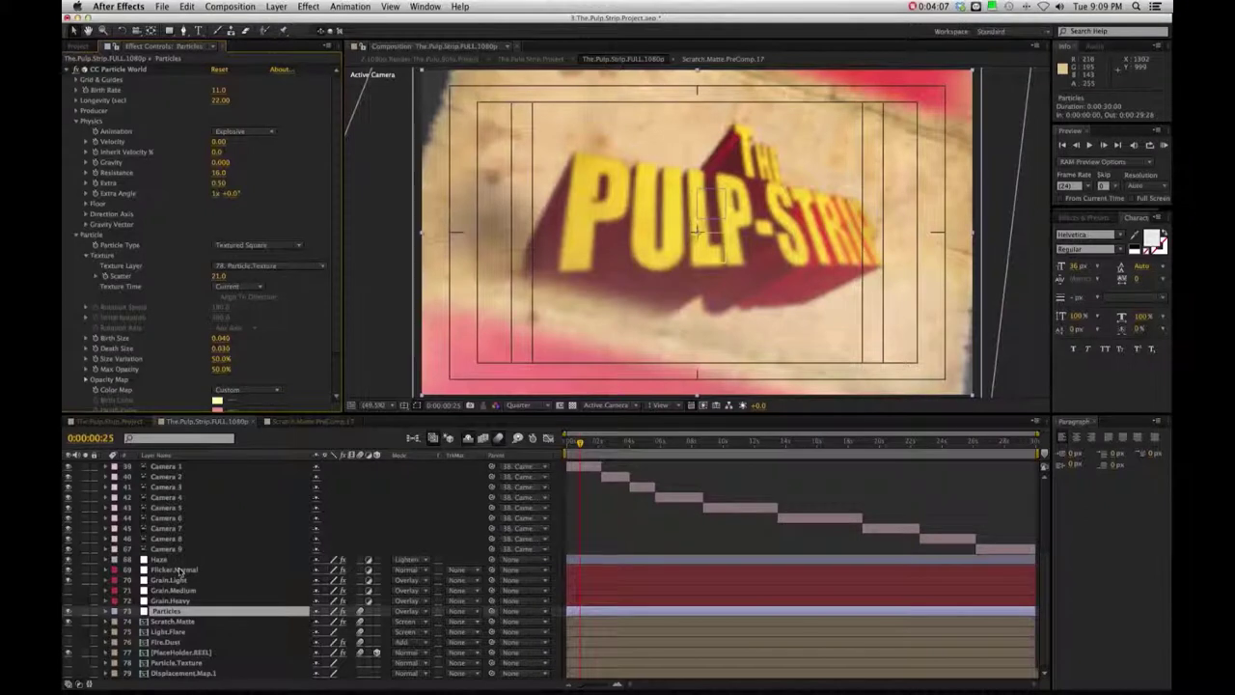
# Peek into Particle.Texture, then scrub the main comp to 0:00:01:13 and select PlaceHolder.REEL
pyautogui.doubleClick(166, 663)
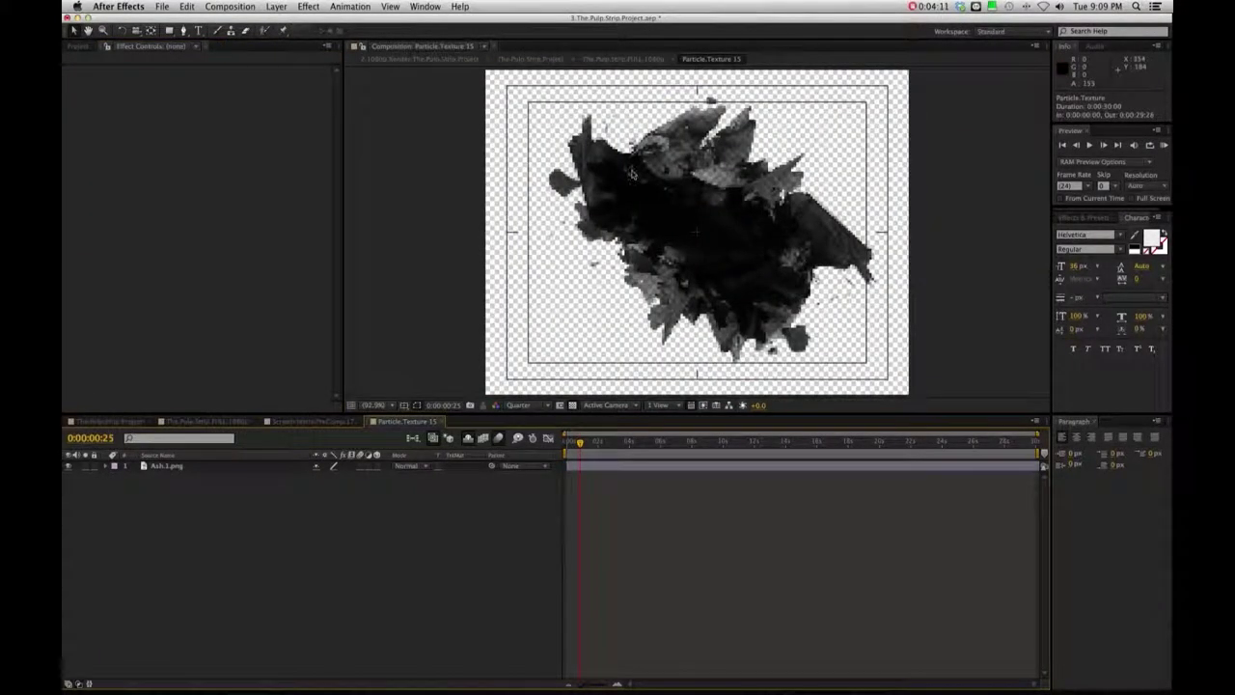
pyautogui.click(443, 422)
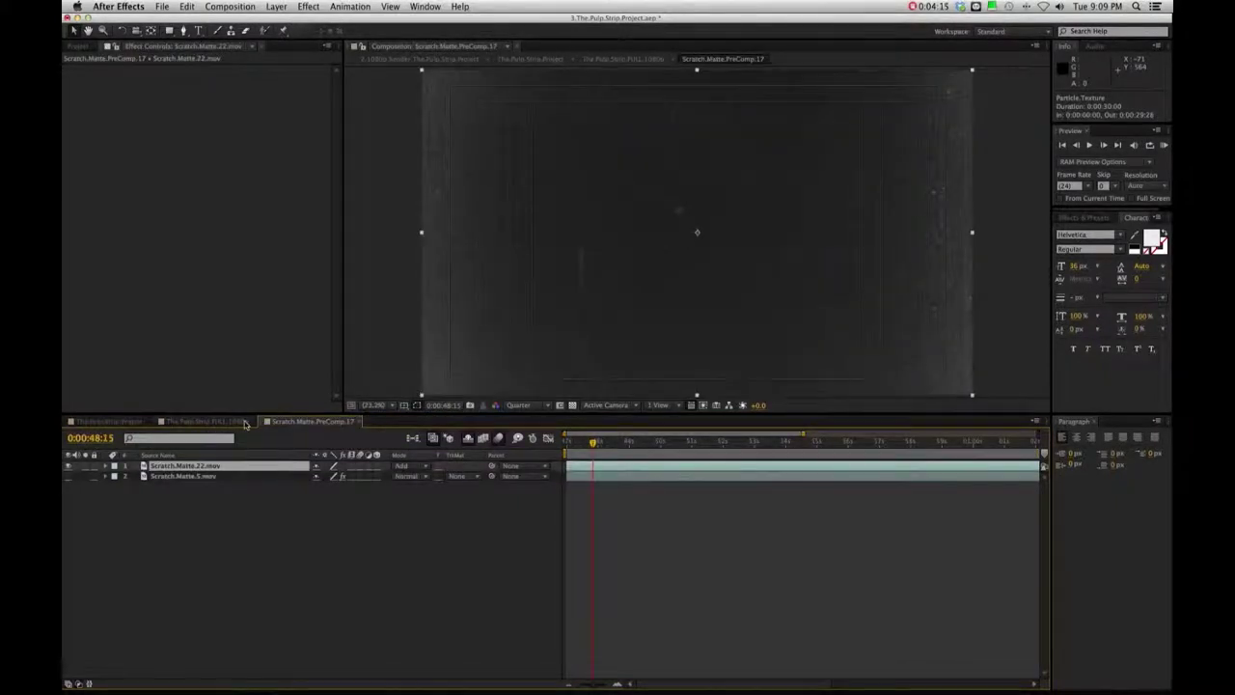
pyautogui.click(246, 422)
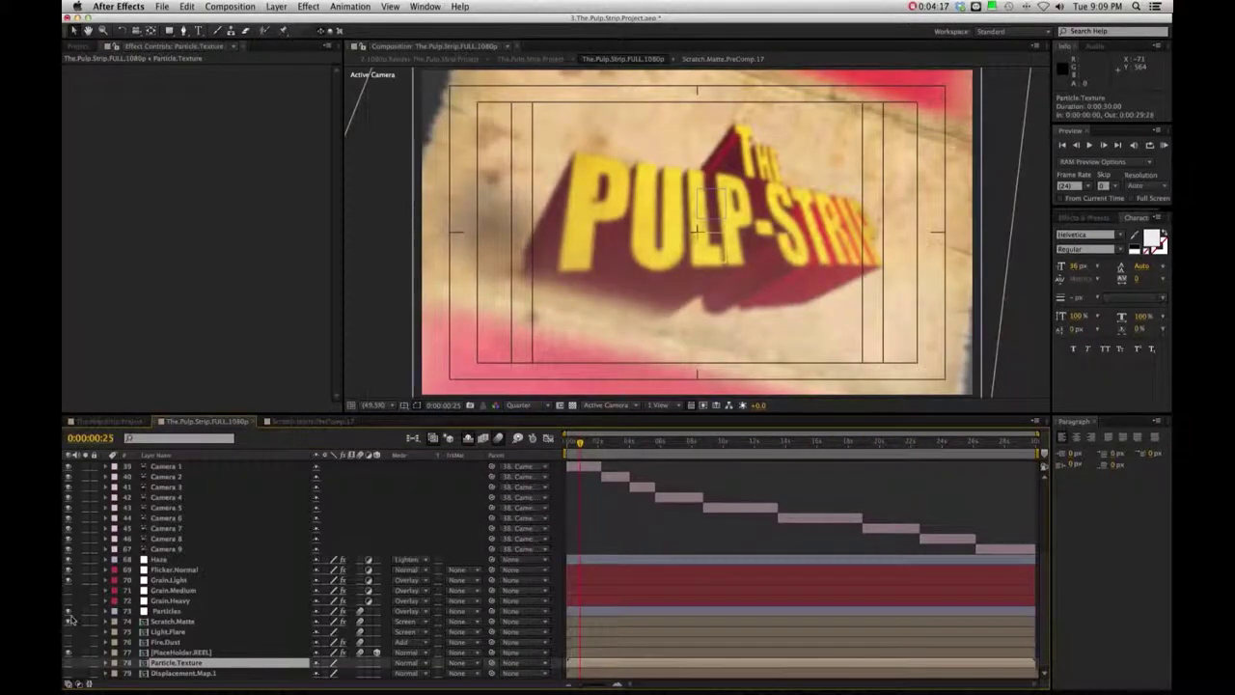
pyautogui.click(618, 442)
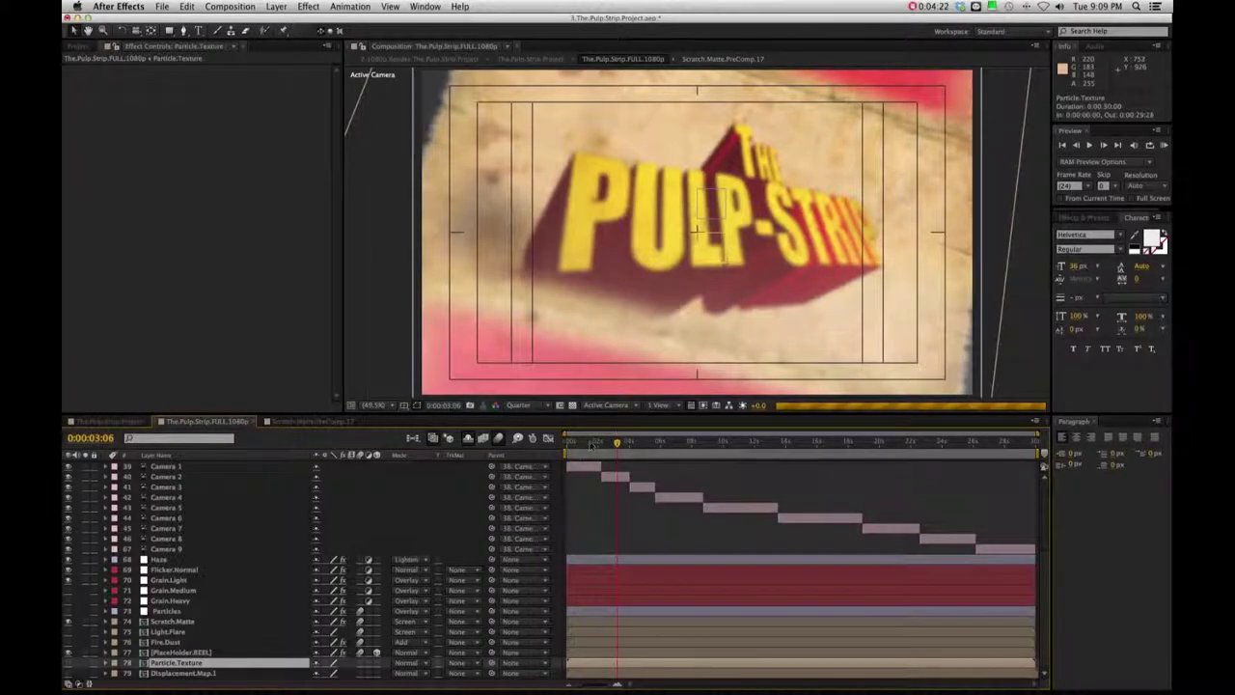
pyautogui.click(590, 443)
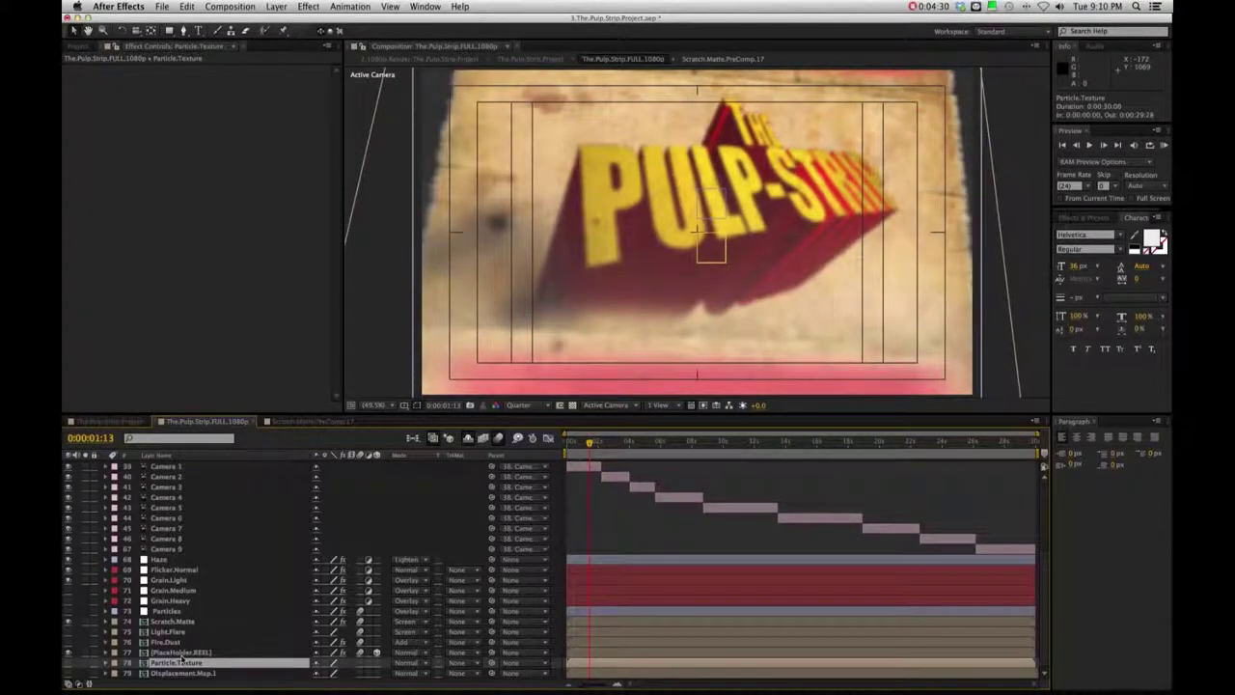
pyautogui.click(166, 653)
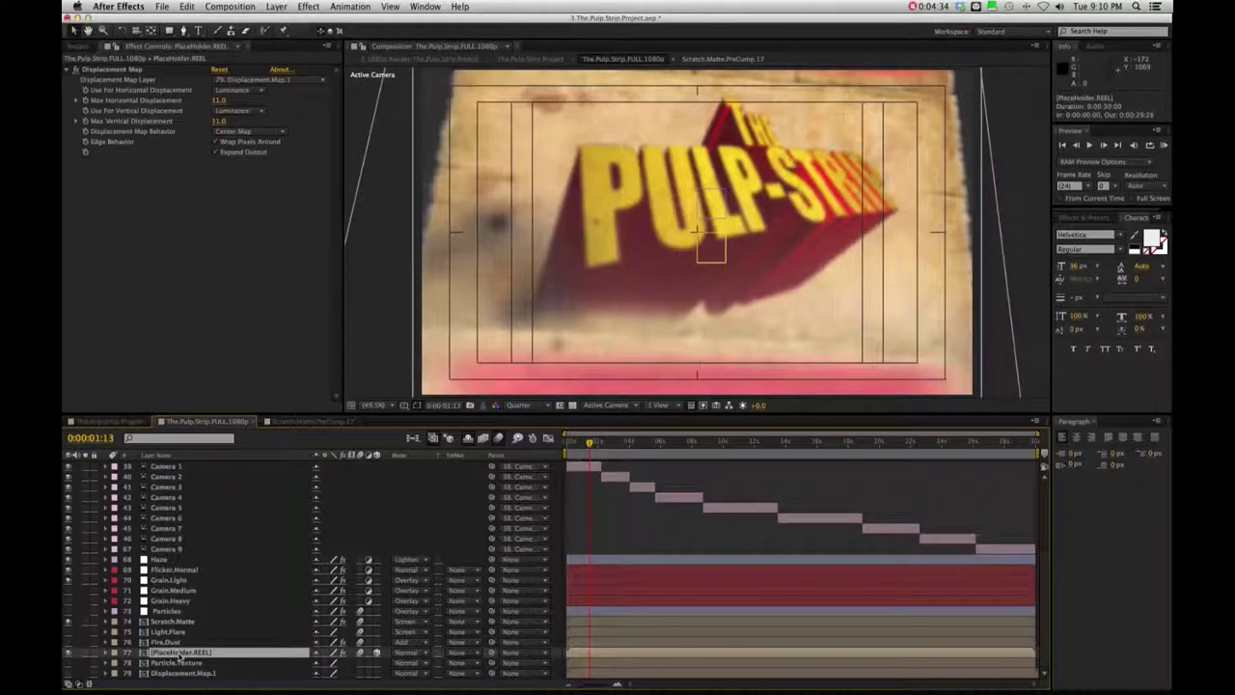
# Open the PlaceHolder.REEL precomp and pan down the film reel with the Hand tool
pyautogui.doubleClick(178, 654)
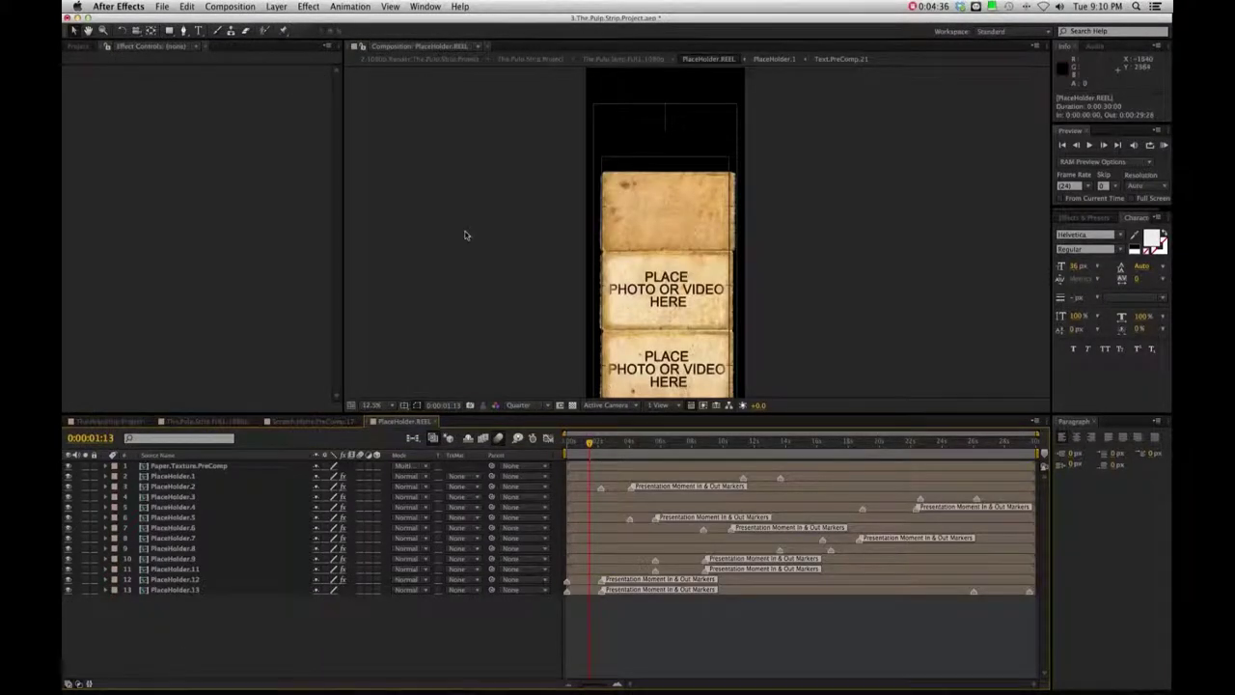
pyautogui.press('h')
pyautogui.click(470, 196)
pyautogui.moveTo(470, 196); pyautogui.dragTo(452, 138)
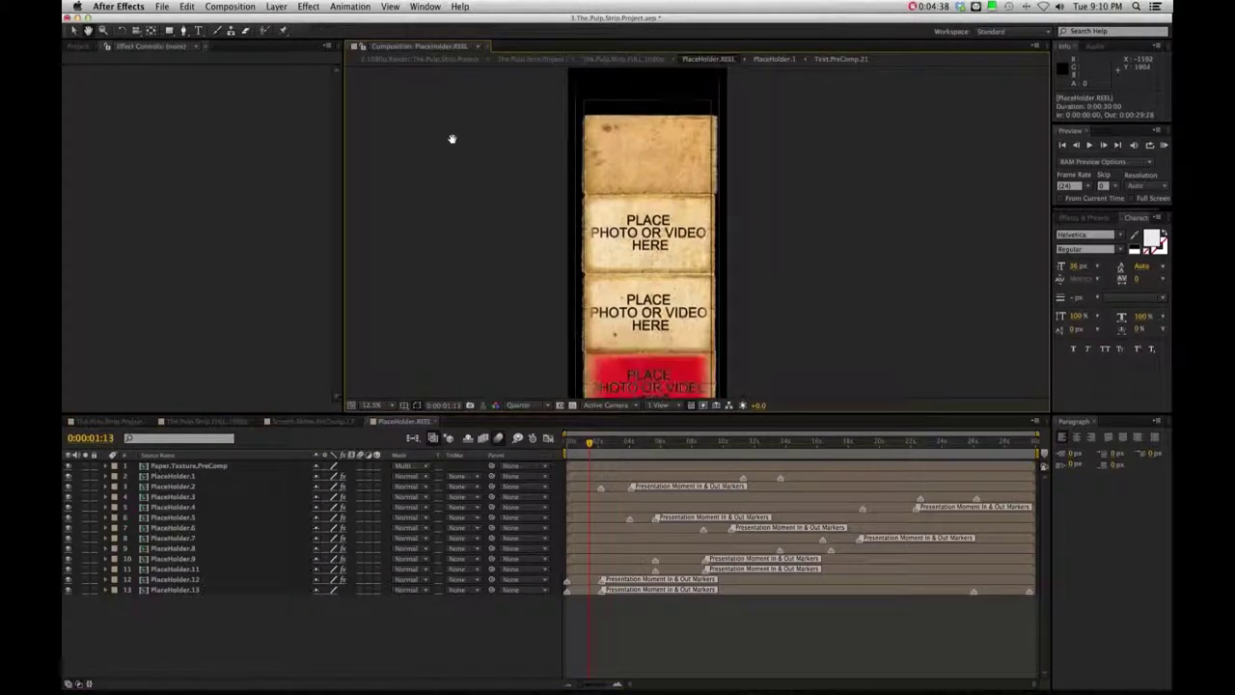
pyautogui.moveTo(469, 199); pyautogui.dragTo(475, 85)
pyautogui.moveTo(488, 226); pyautogui.dragTo(483, 169)
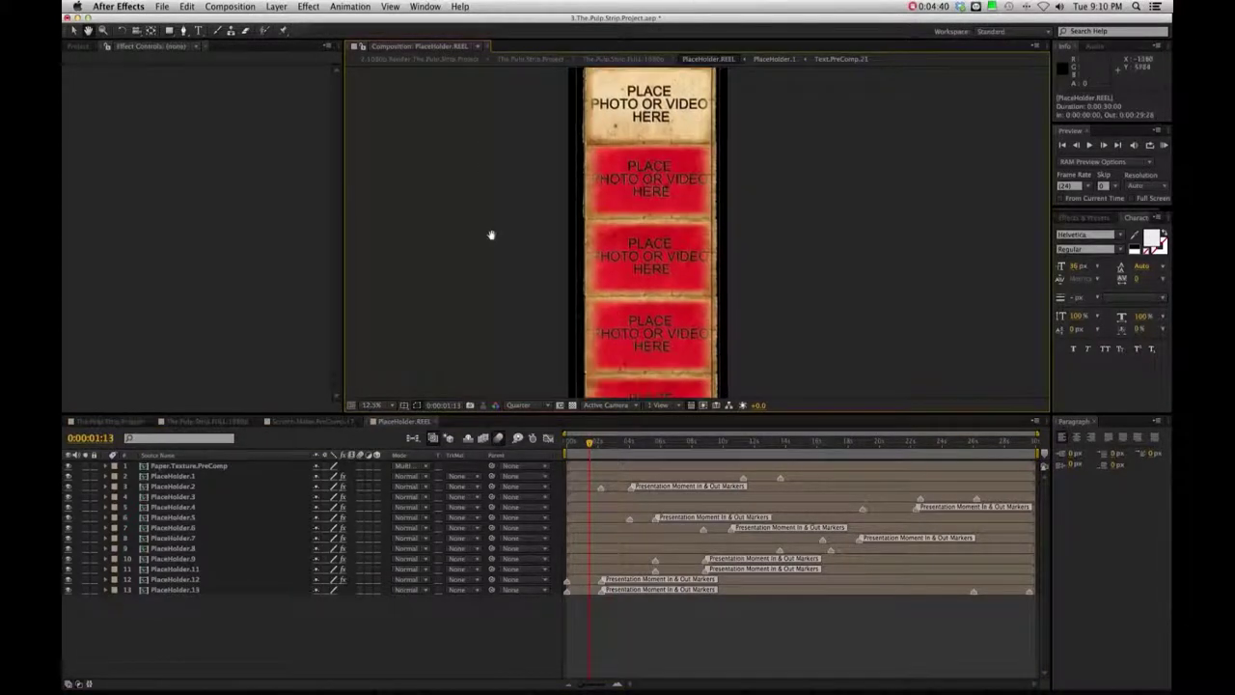
pyautogui.moveTo(491, 232); pyautogui.dragTo(486, 144)
pyautogui.moveTo(491, 242); pyautogui.dragTo(509, 103)
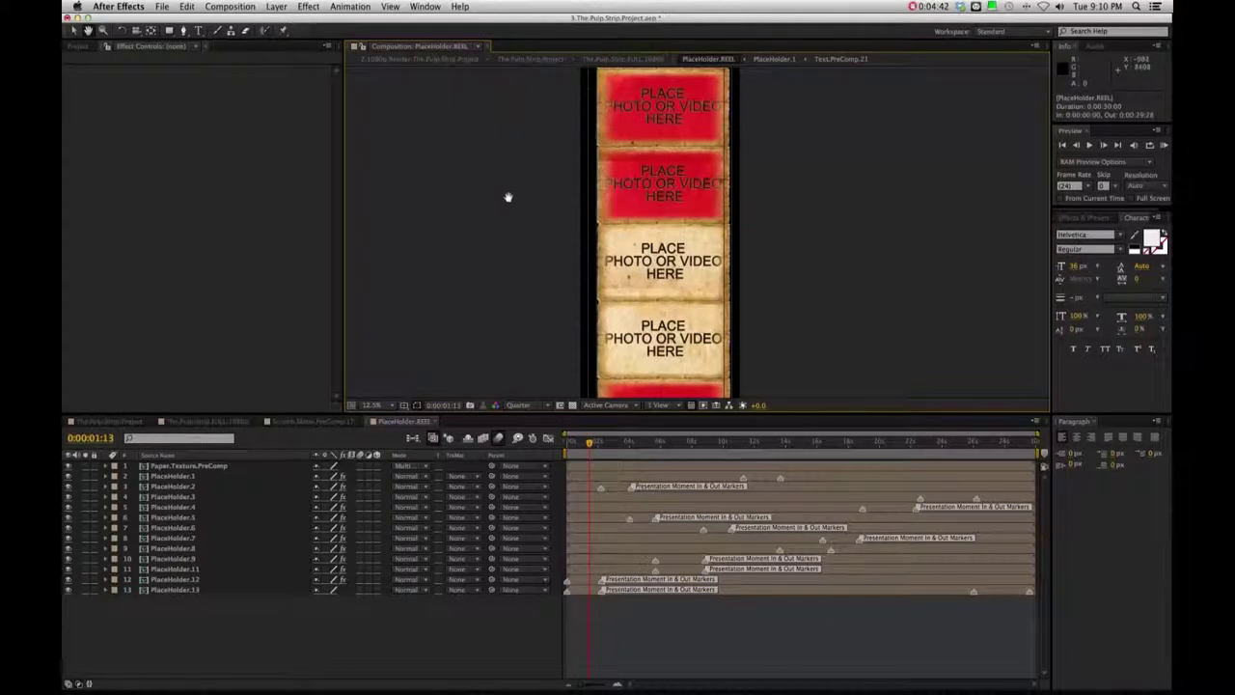
# Bring the Pulp Strip logo frame into view and open its PlaceHolder.12 precomp
pyautogui.moveTo(508, 196); pyautogui.dragTo(505, 74)
pyautogui.moveTo(507, 170); pyautogui.dragTo(512, 74)
pyautogui.moveTo(520, 191); pyautogui.dragTo(518, 216)
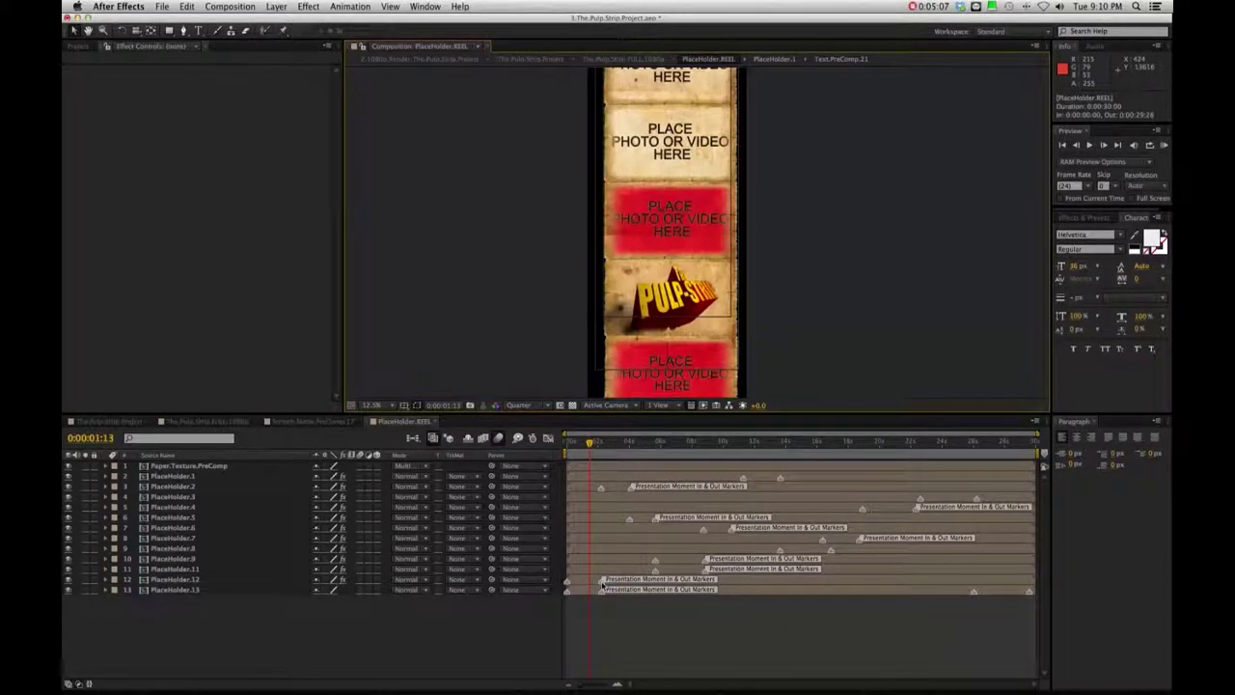
pyautogui.click(176, 580)
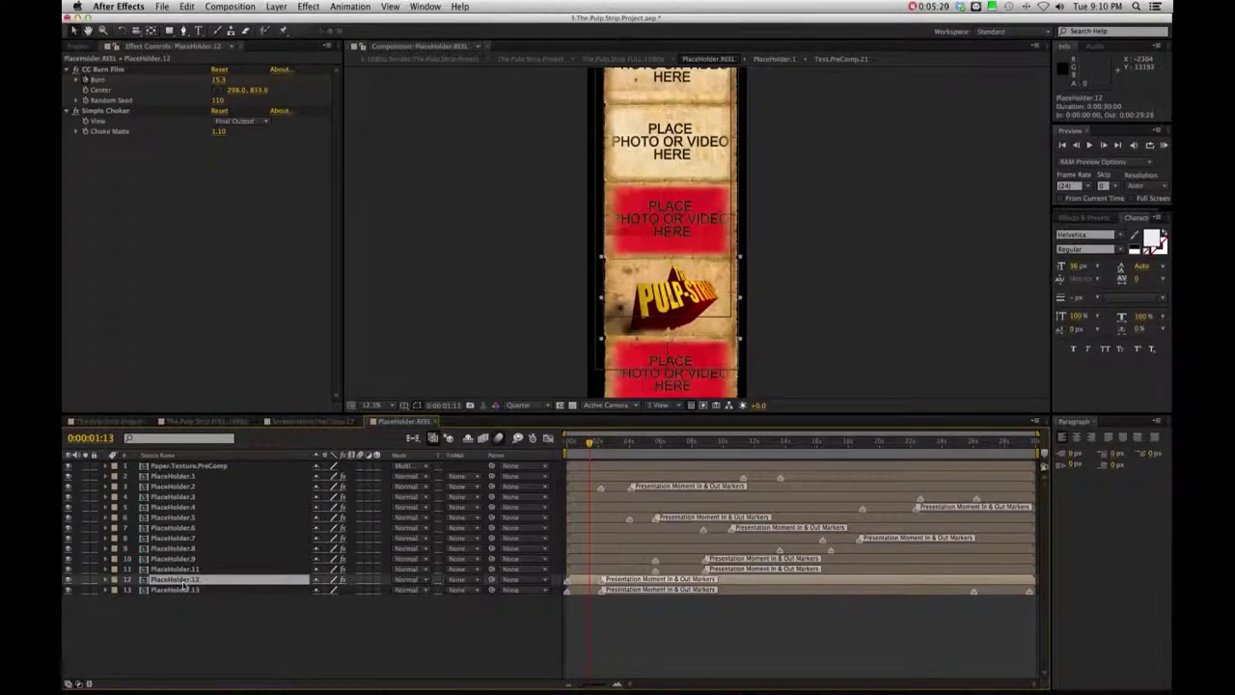
pyautogui.doubleClick(184, 581)
# In Text.PreComp.19, replace the PULP-STRIP title line with BADASS and check it in PlaceHolder.12
pyautogui.click(174, 487)
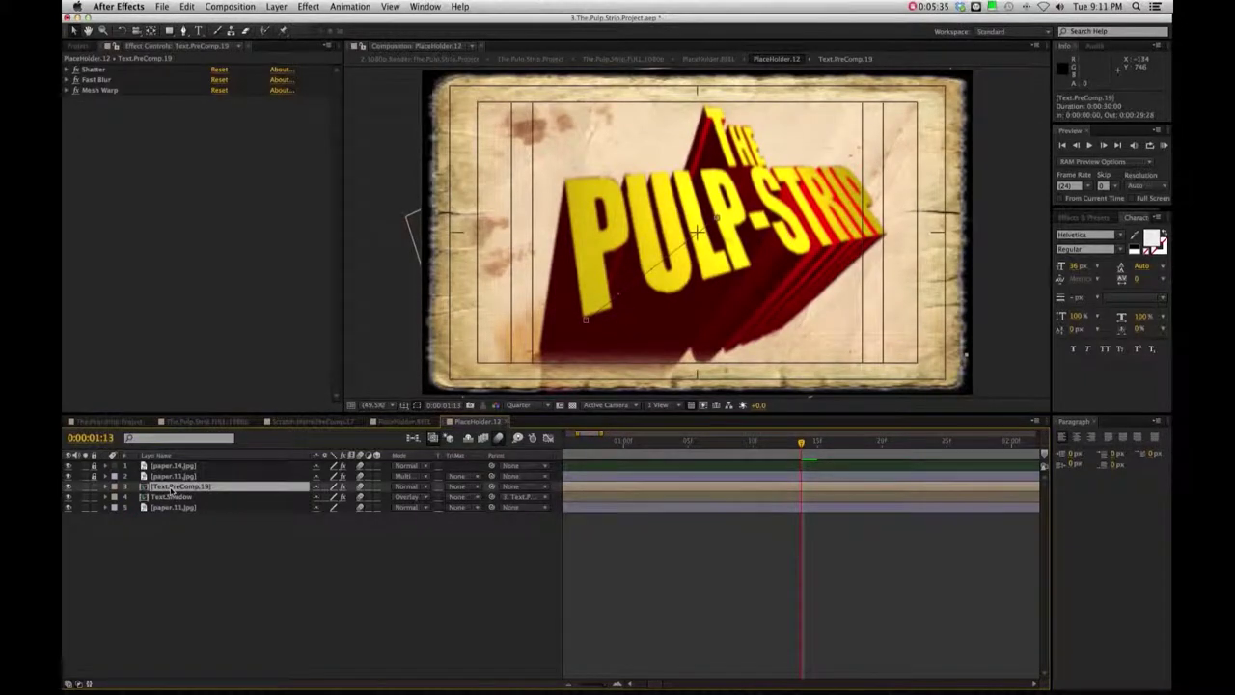
pyautogui.doubleClick(172, 488)
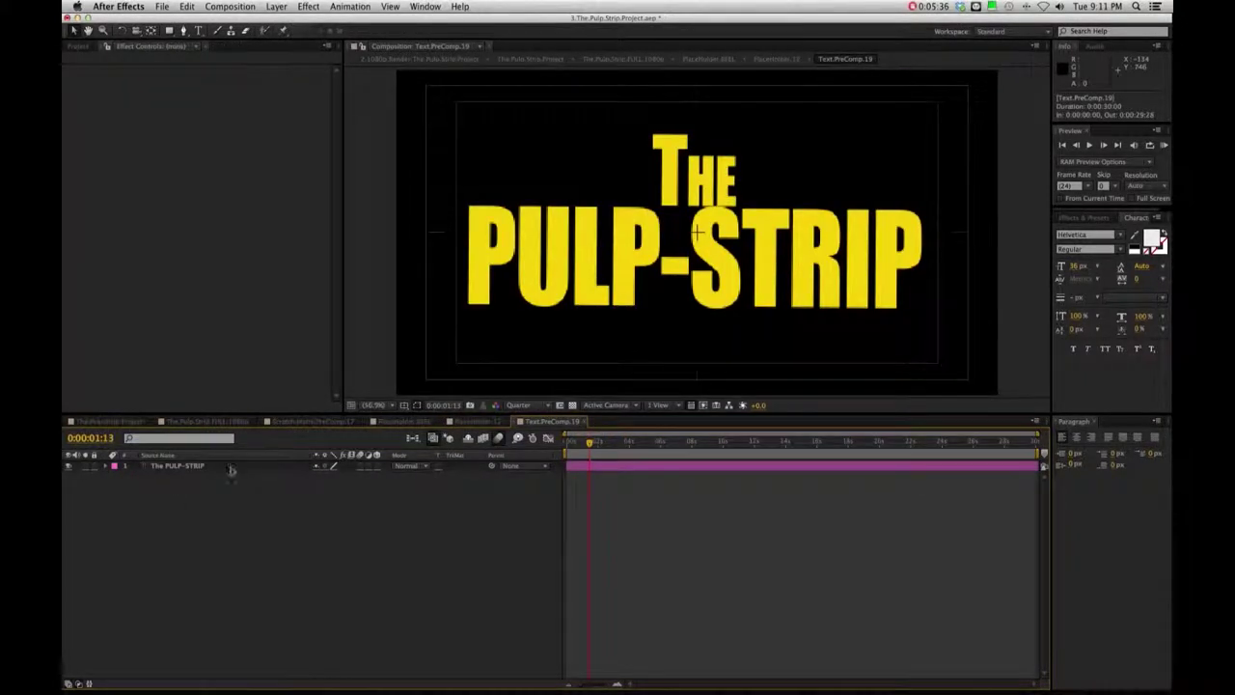
pyautogui.doubleClick(179, 467)
pyautogui.moveTo(463, 255); pyautogui.dragTo(946, 252)
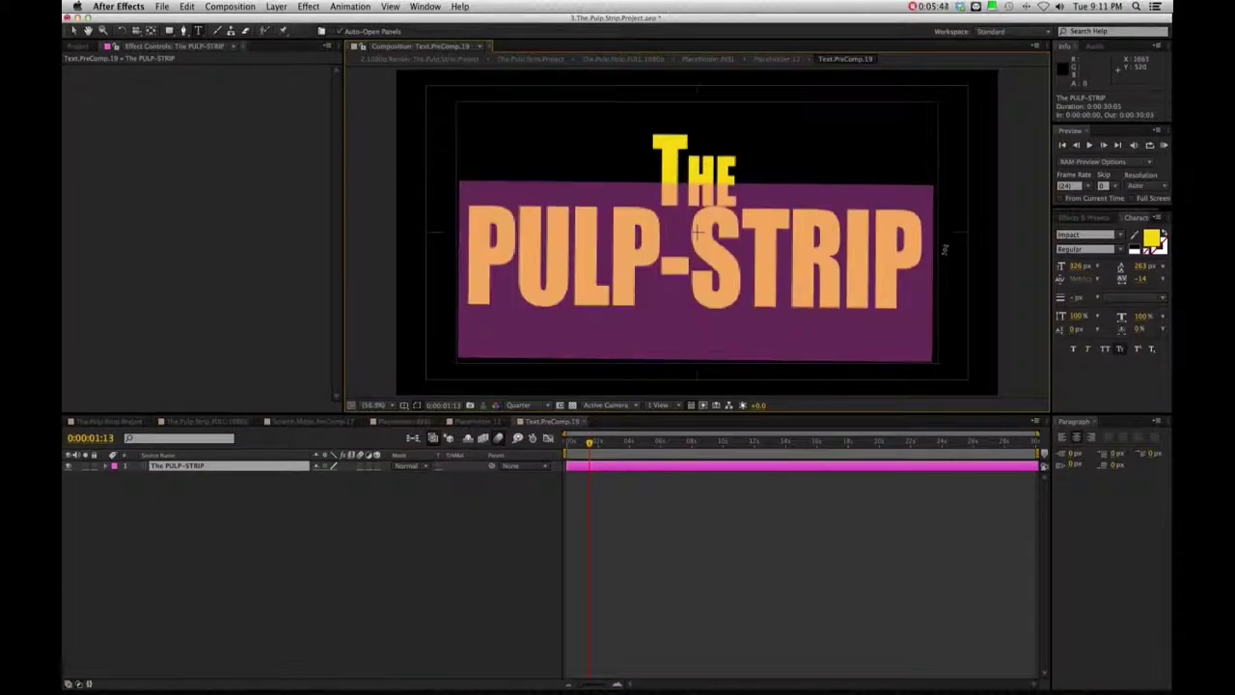
pyautogui.write('BADA')
pyautogui.write('SS')
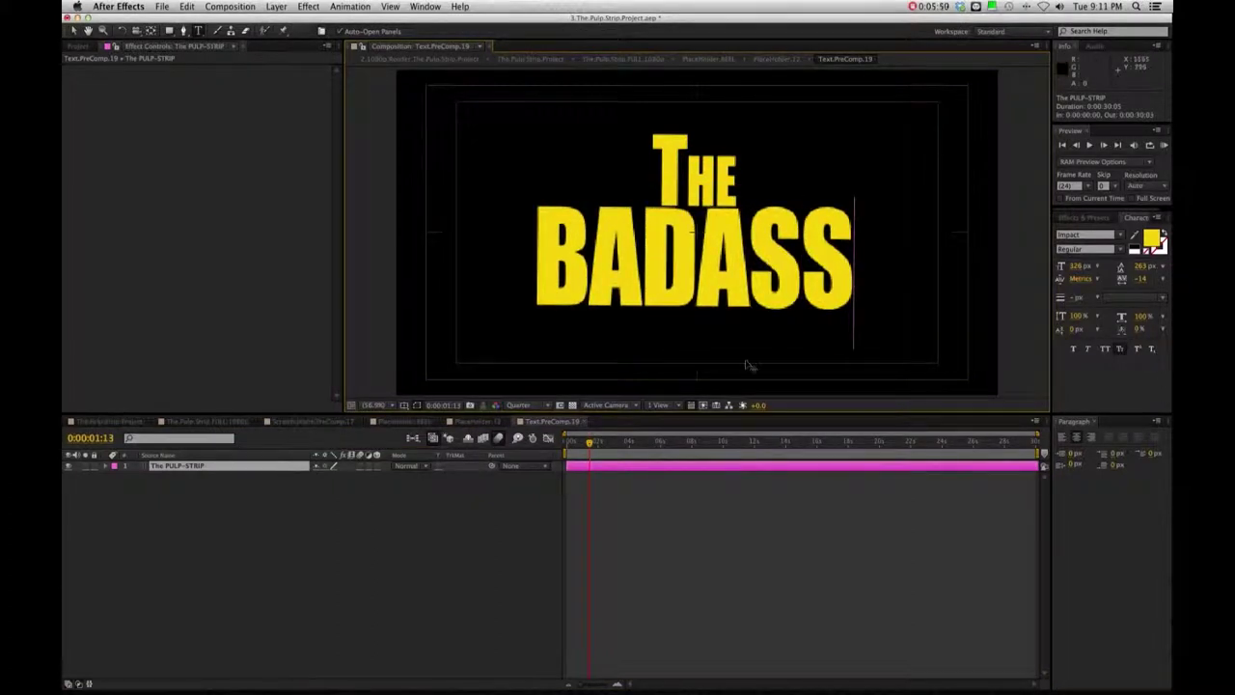
pyautogui.click(477, 422)
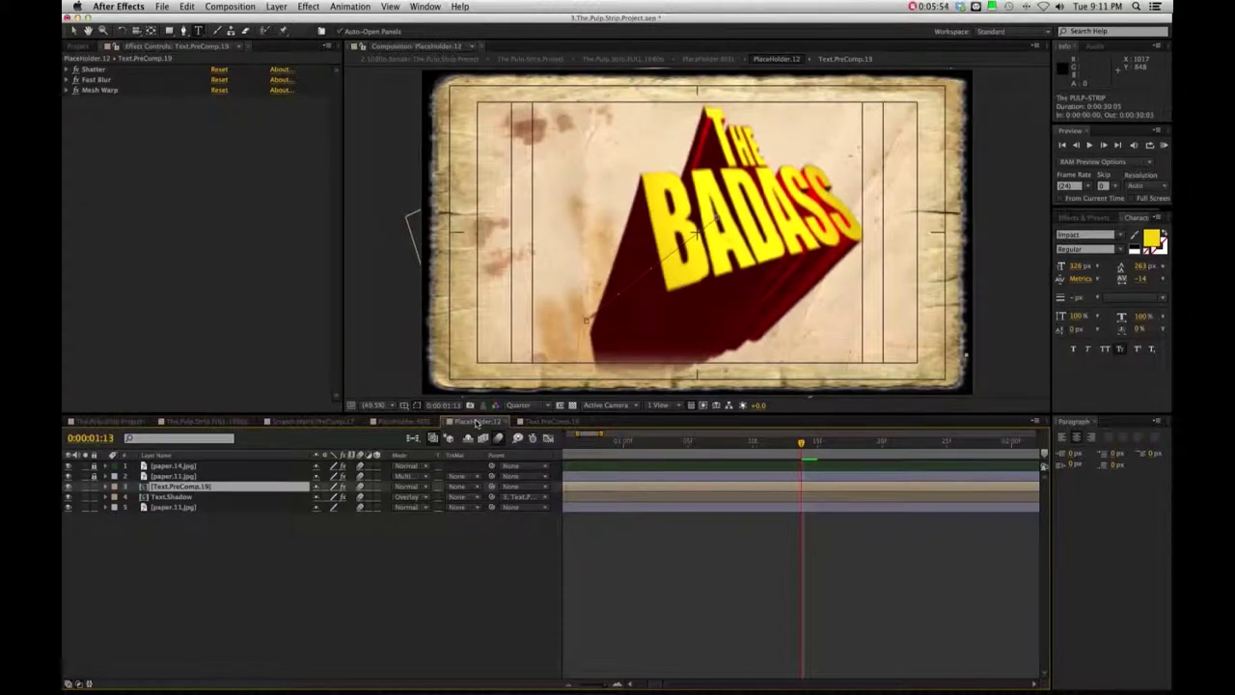
pyautogui.click(502, 421)
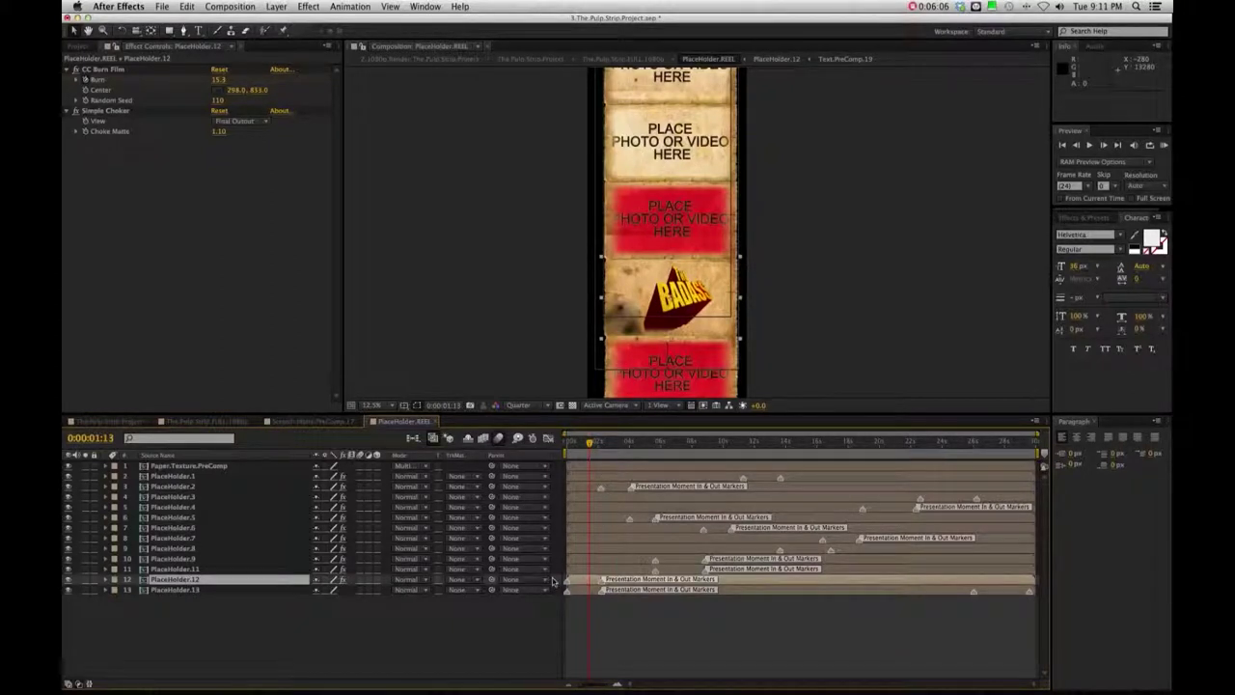
# Select PlaceHolder.11, nudge the playhead later, and go back to the main Pulp Strip comp
pyautogui.click(193, 568)
pyautogui.click(606, 442)
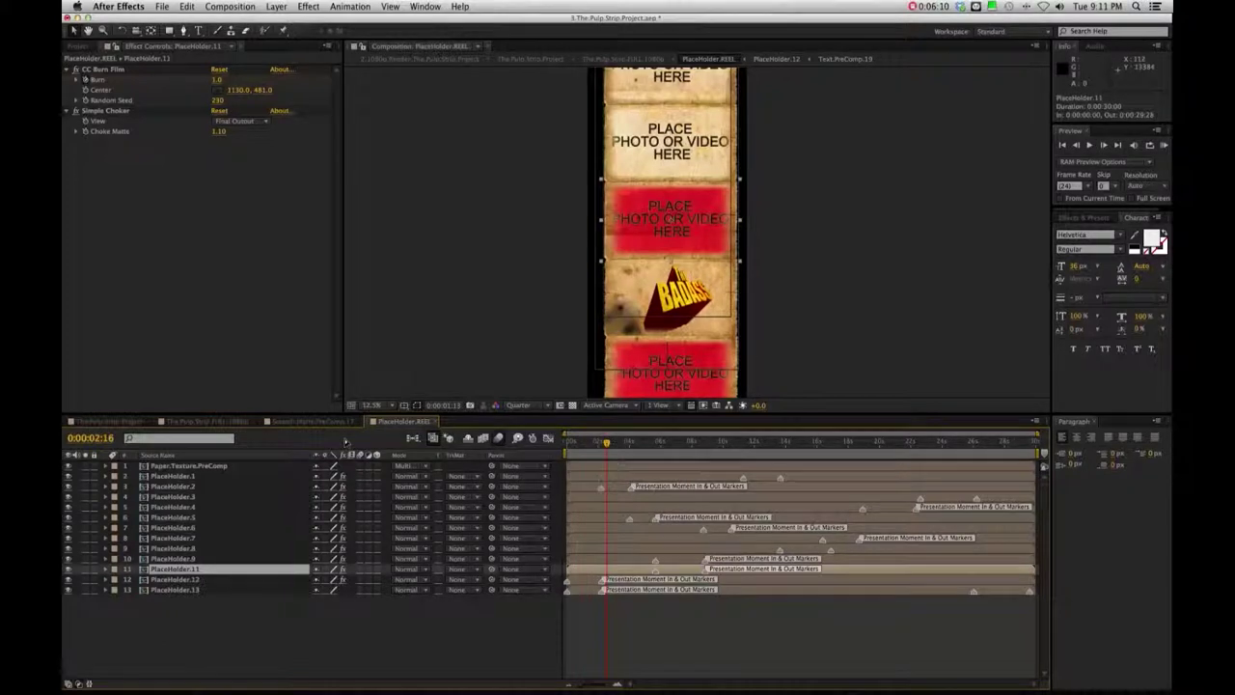
pyautogui.click(207, 421)
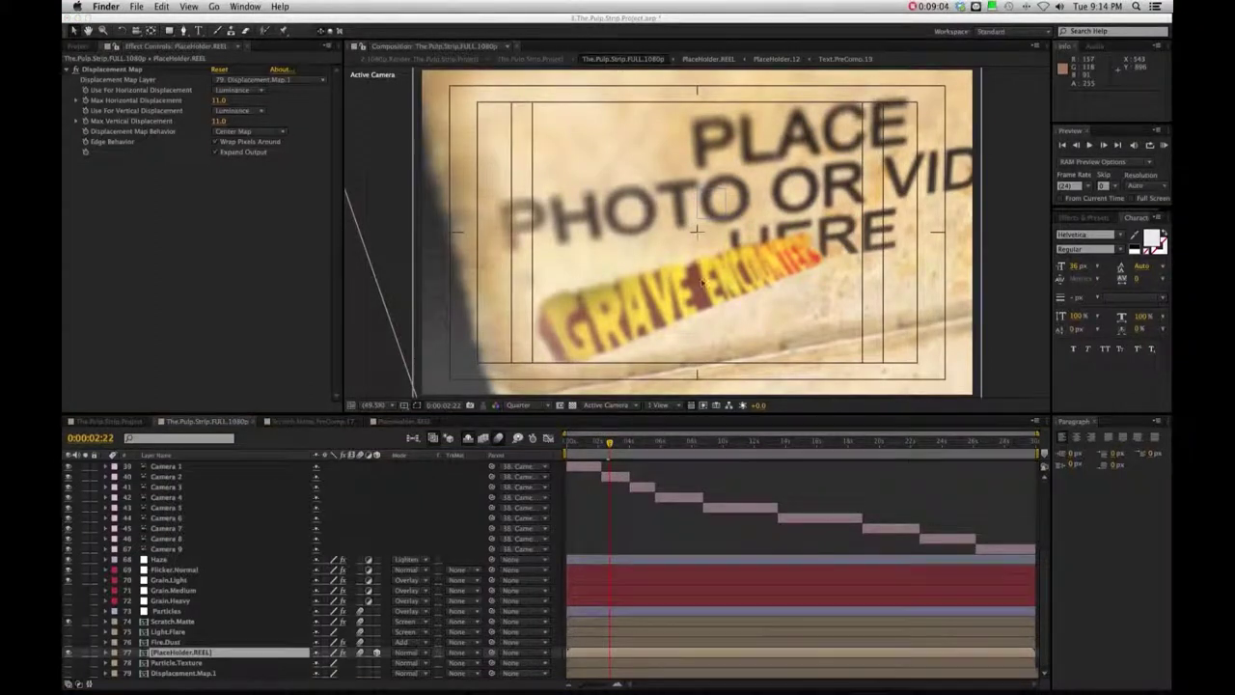
# Open PlaceHolder.REEL, select PlaceHolder.2, pan along the strip, and open the PlaceHolder.2 precomp
pyautogui.doubleClick(182, 653)
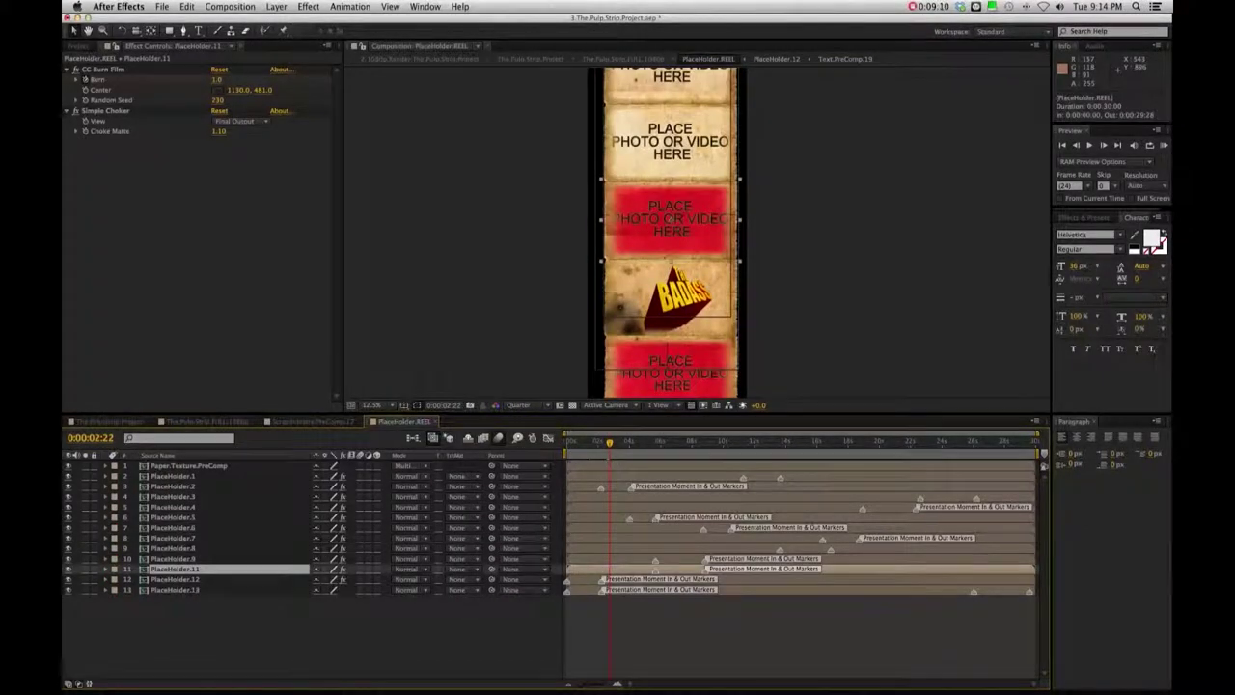
pyautogui.click(581, 489)
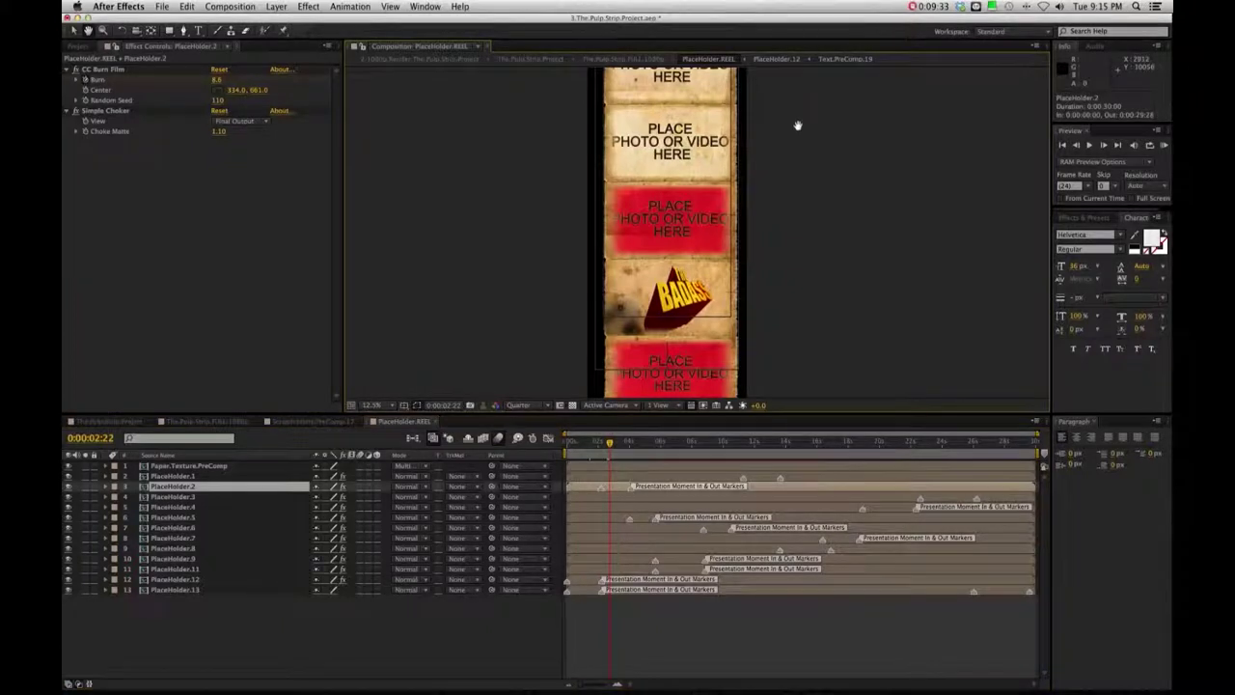
pyautogui.moveTo(797, 124); pyautogui.dragTo(791, 425)
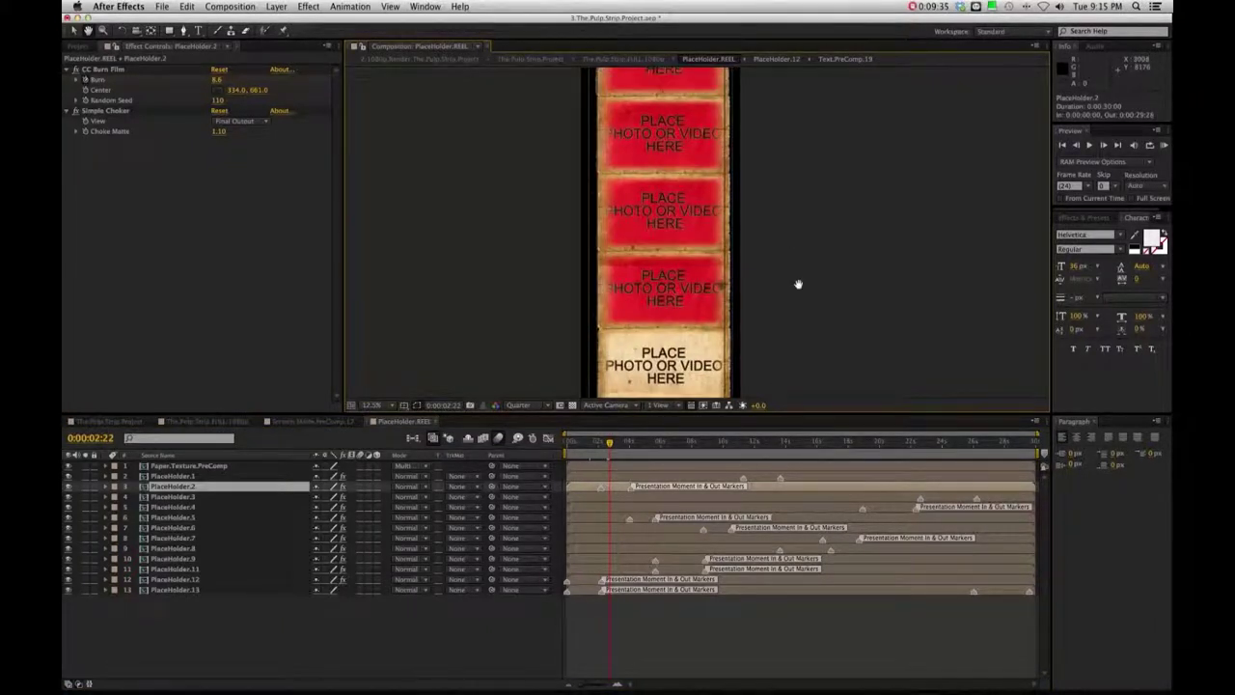
pyautogui.moveTo(797, 176); pyautogui.dragTo(769, 386)
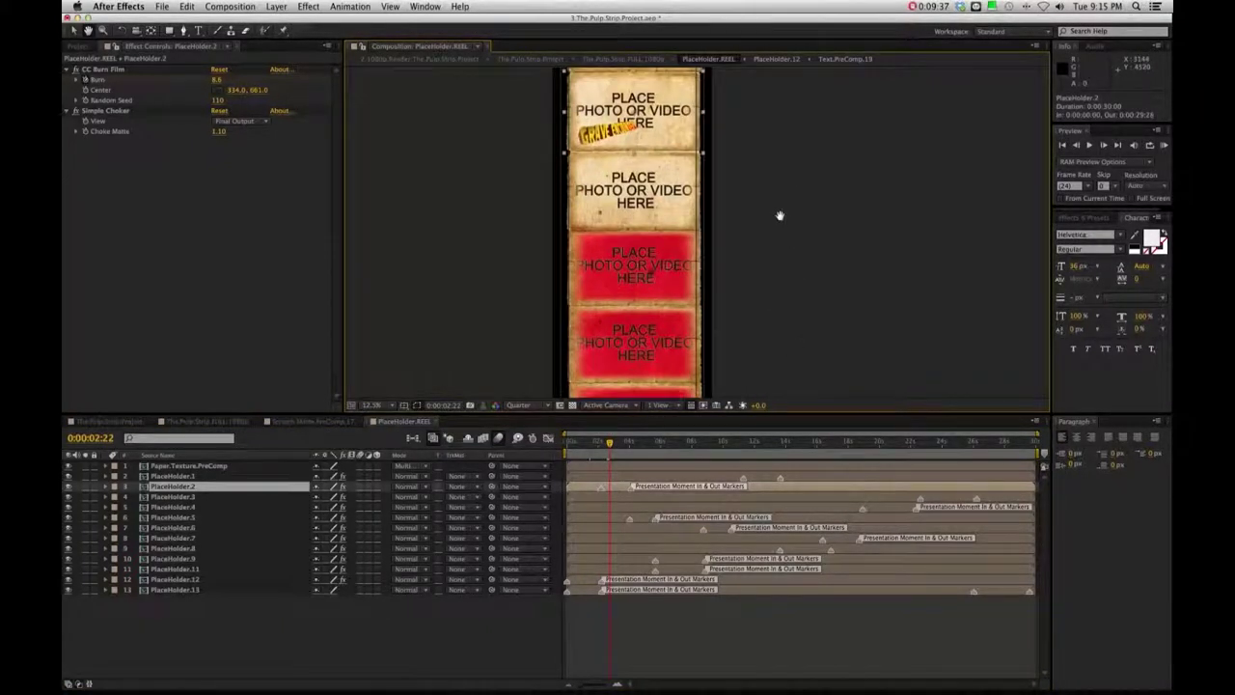
pyautogui.moveTo(781, 216); pyautogui.dragTo(790, 279)
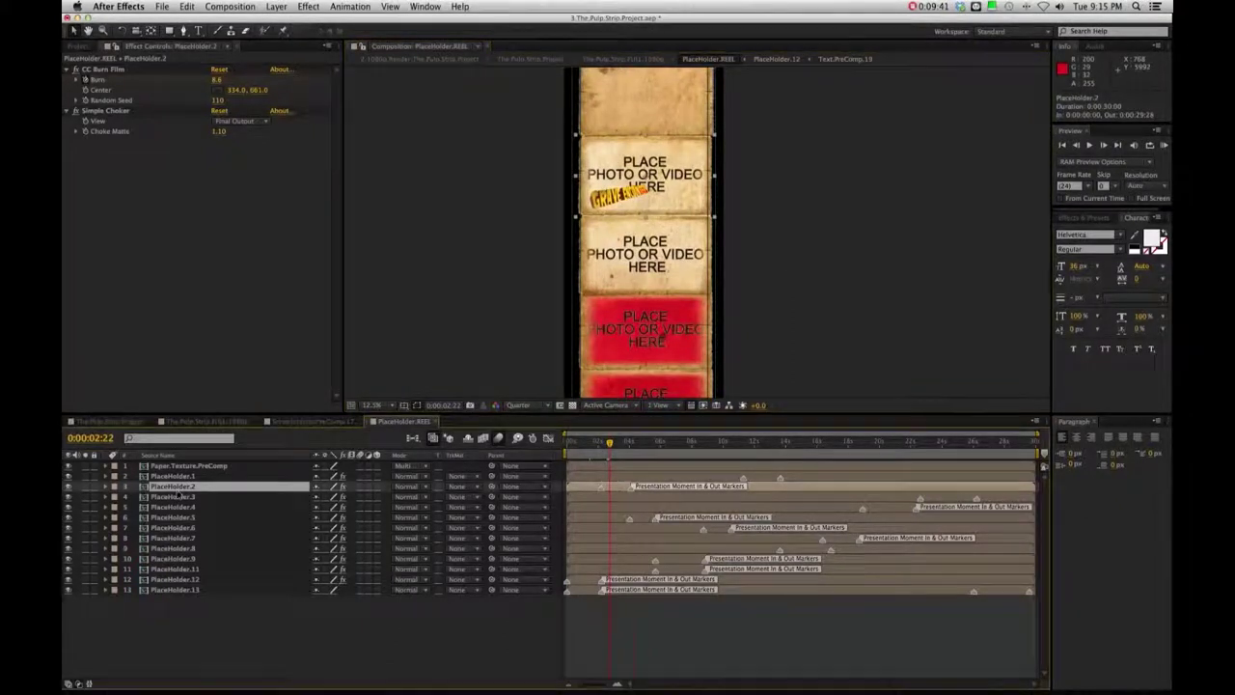
pyautogui.doubleClick(178, 488)
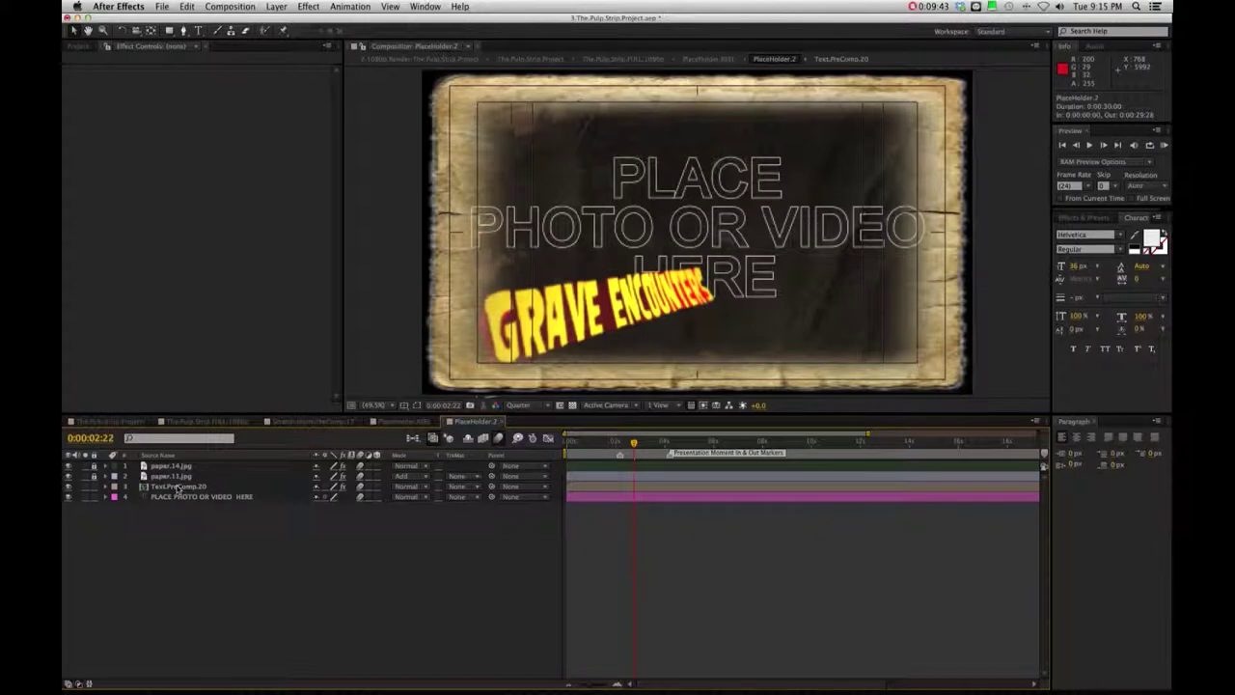
# Add Girls_in_retro_025428_.jpg from the Project panel into the PlaceHolder.2 timeline
pyautogui.click(179, 488)
pyautogui.click(85, 48)
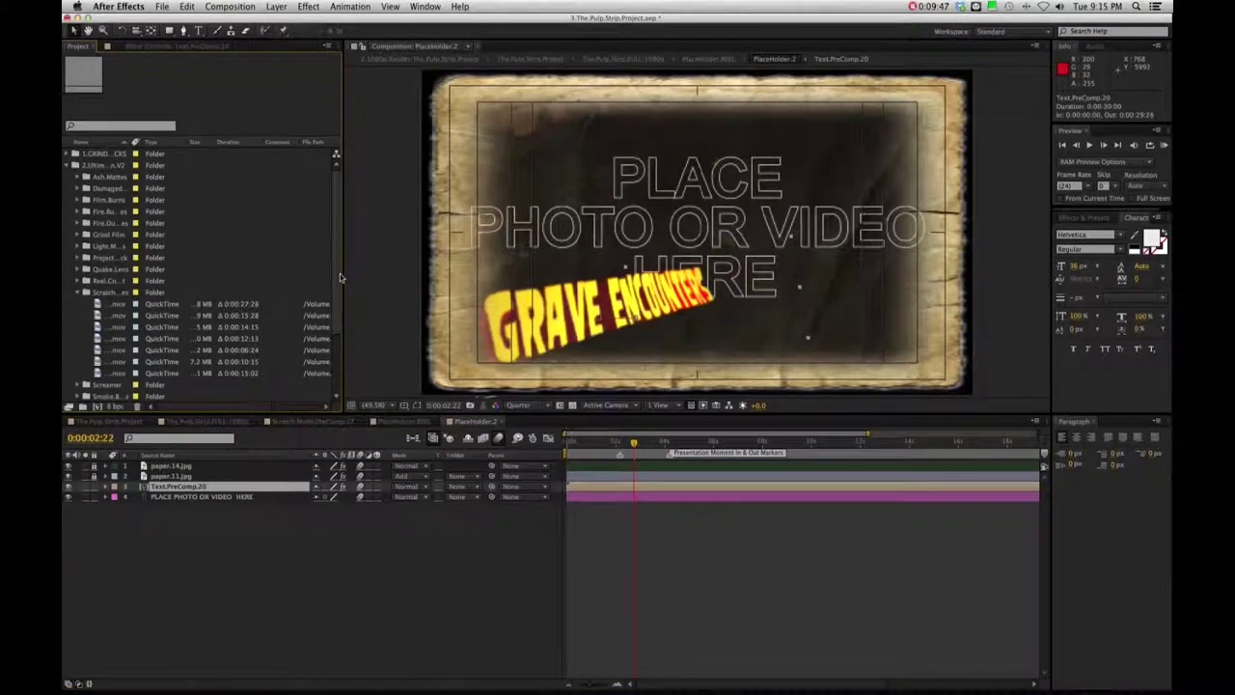
pyautogui.moveTo(338, 279); pyautogui.dragTo(344, 354)
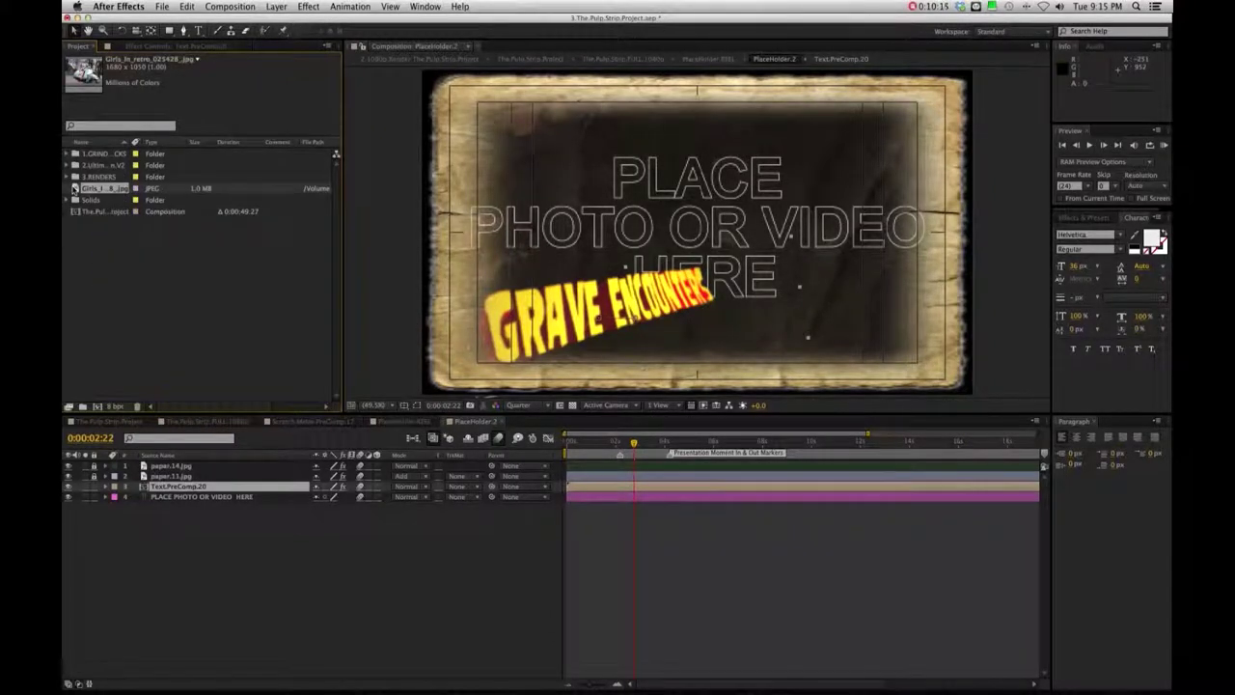
pyautogui.moveTo(101, 188); pyautogui.dragTo(187, 497)
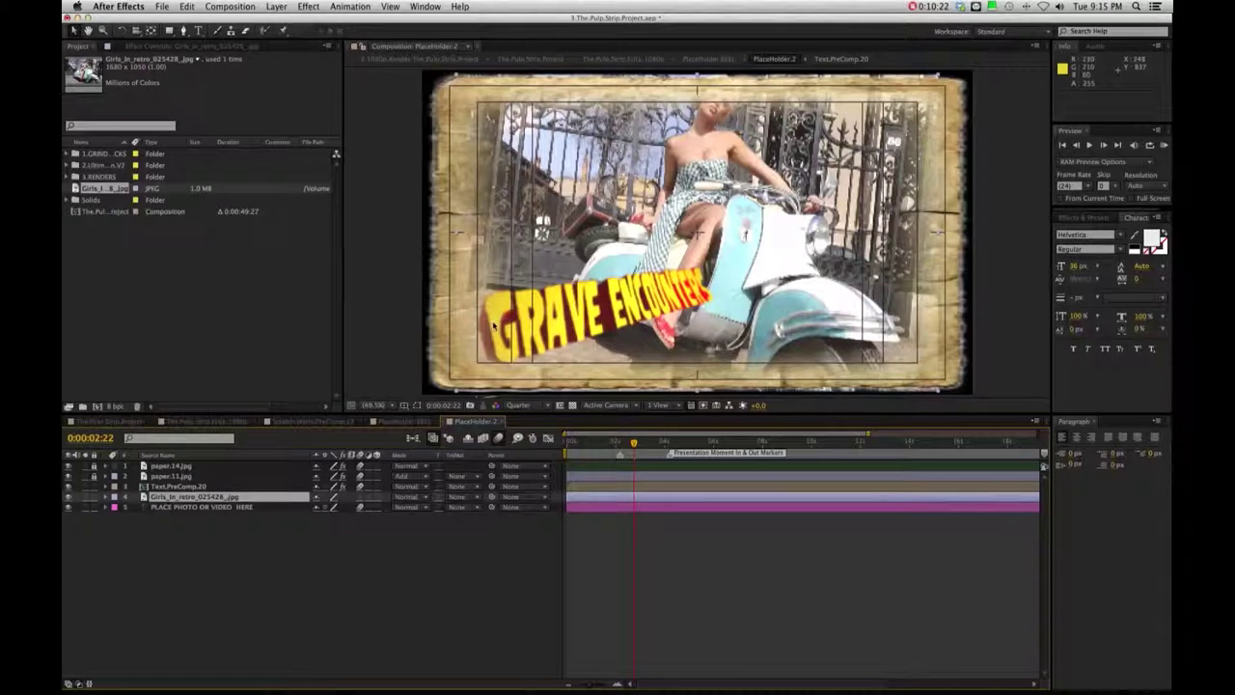
# Scale up and reposition the scooter photo so it fills the frame
pyautogui.moveTo(504, 276); pyautogui.dragTo(491, 277)
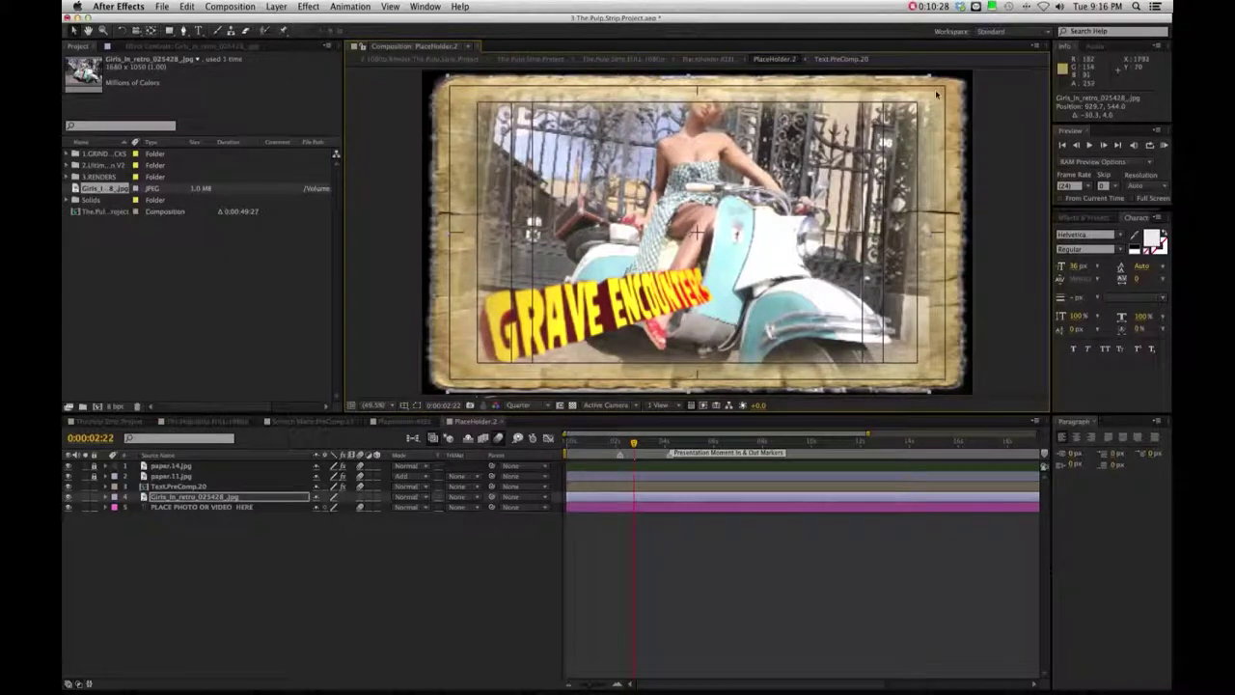
pyautogui.moveTo(925, 84)
pyautogui.mouseDown()
pyautogui.moveTo(944, 85)
pyautogui.moveTo(927, 85)
pyautogui.mouseUp()
pyautogui.moveTo(797, 206)
pyautogui.mouseDown()
pyautogui.moveTo(788, 200)
pyautogui.moveTo(797, 204)
pyautogui.mouseUp()
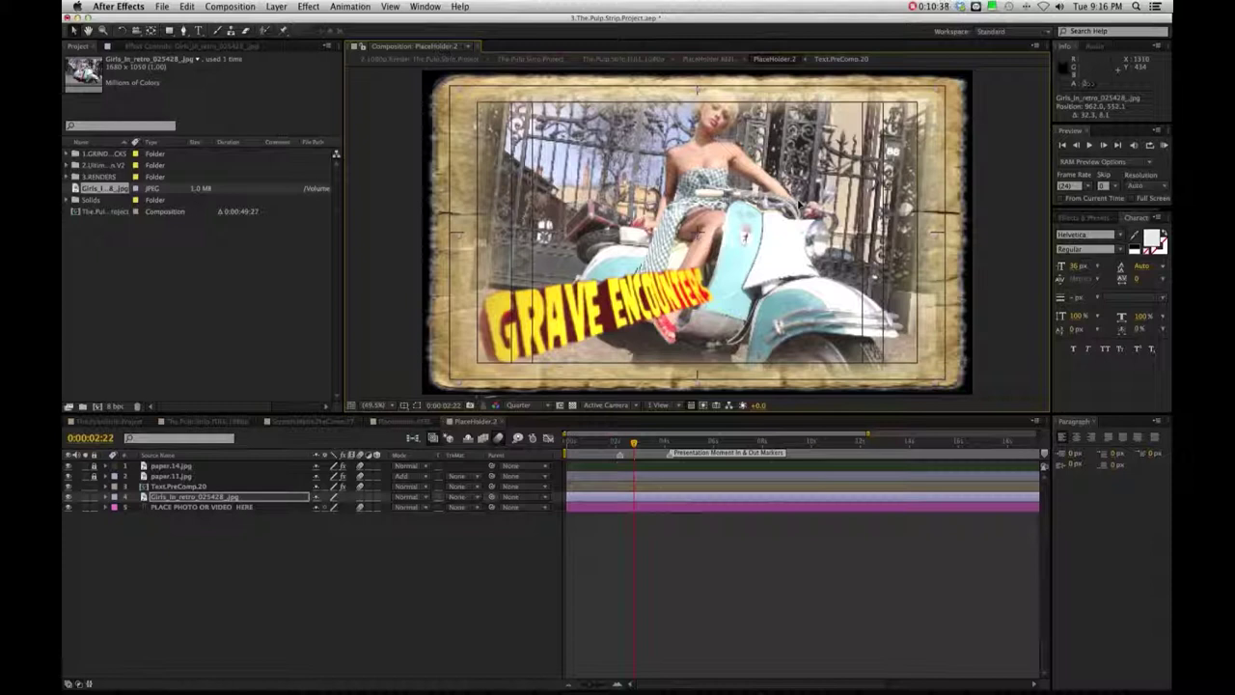
# Draw a rounded-rectangle mask over the photo, feather it 35 px, and preview in the FULL.1080p comp
pyautogui.click(203, 497)
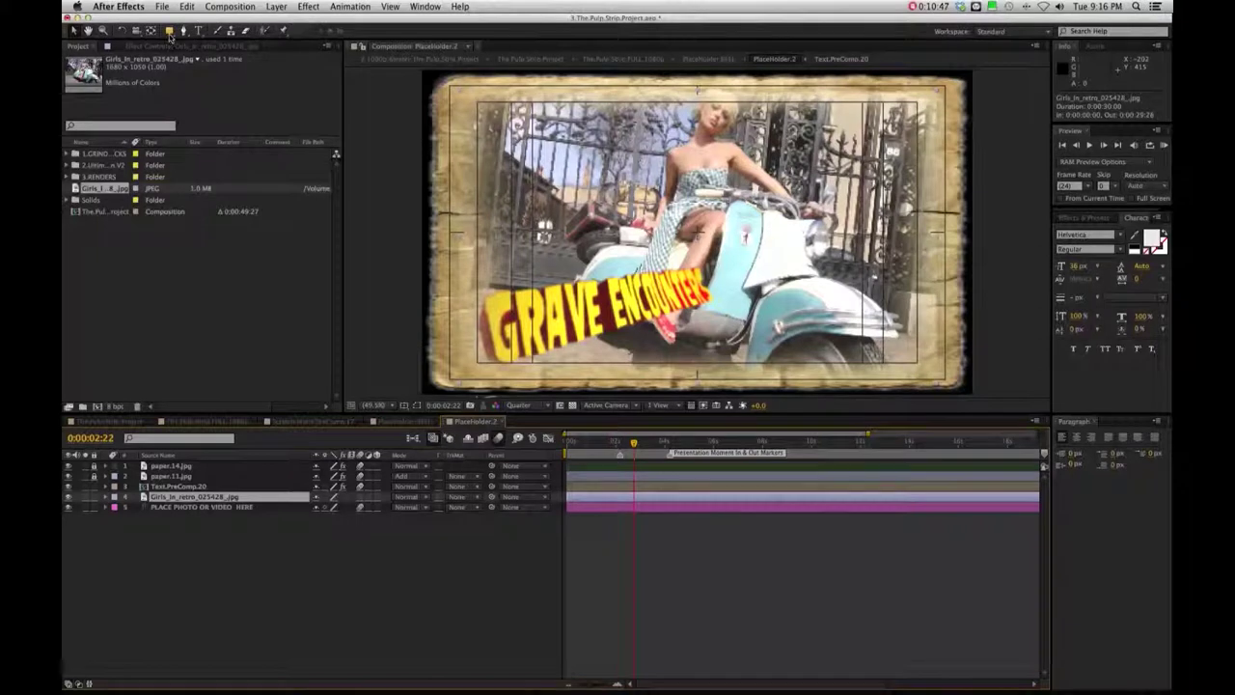
pyautogui.moveTo(169, 34); pyautogui.dragTo(201, 45)
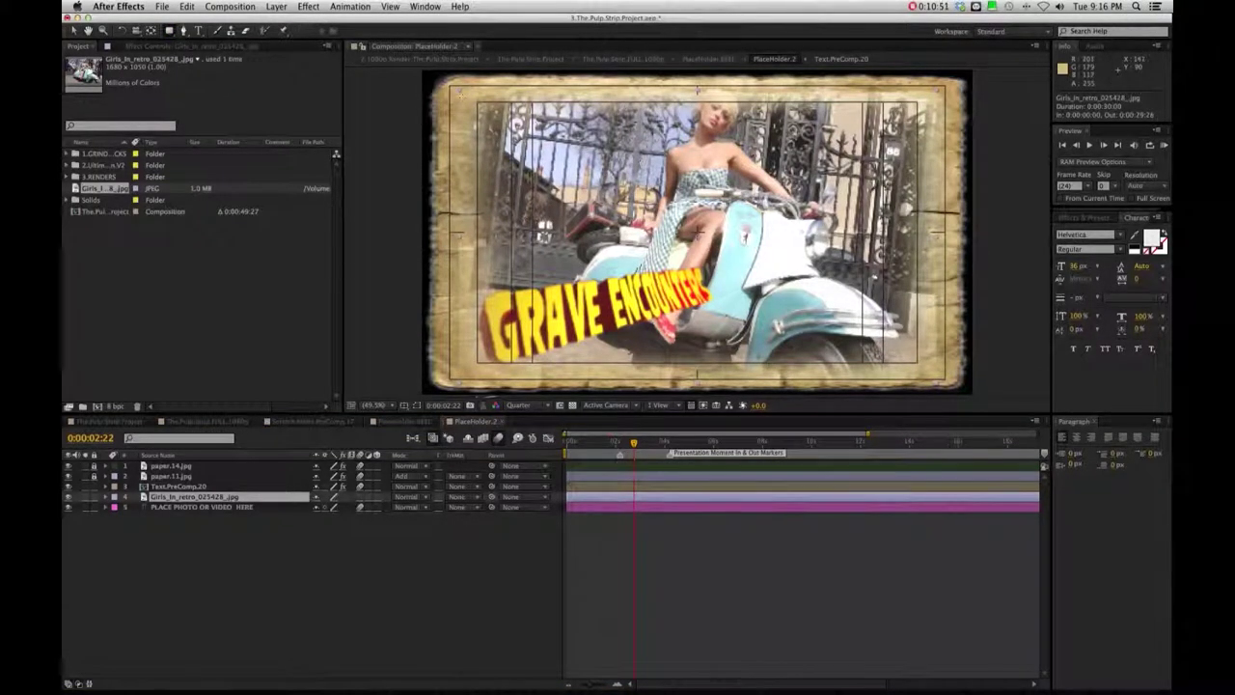
pyautogui.doubleClick(169, 31)
pyautogui.moveTo(461, 94); pyautogui.dragTo(928, 368)
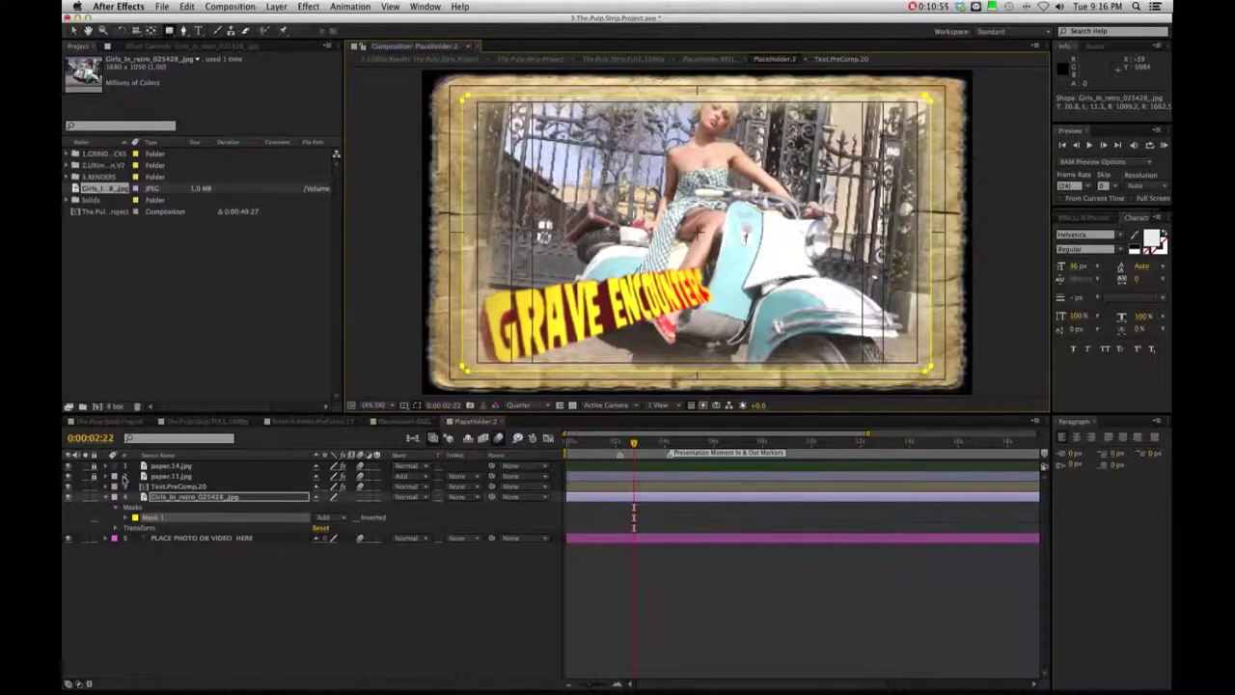
pyautogui.click(125, 517)
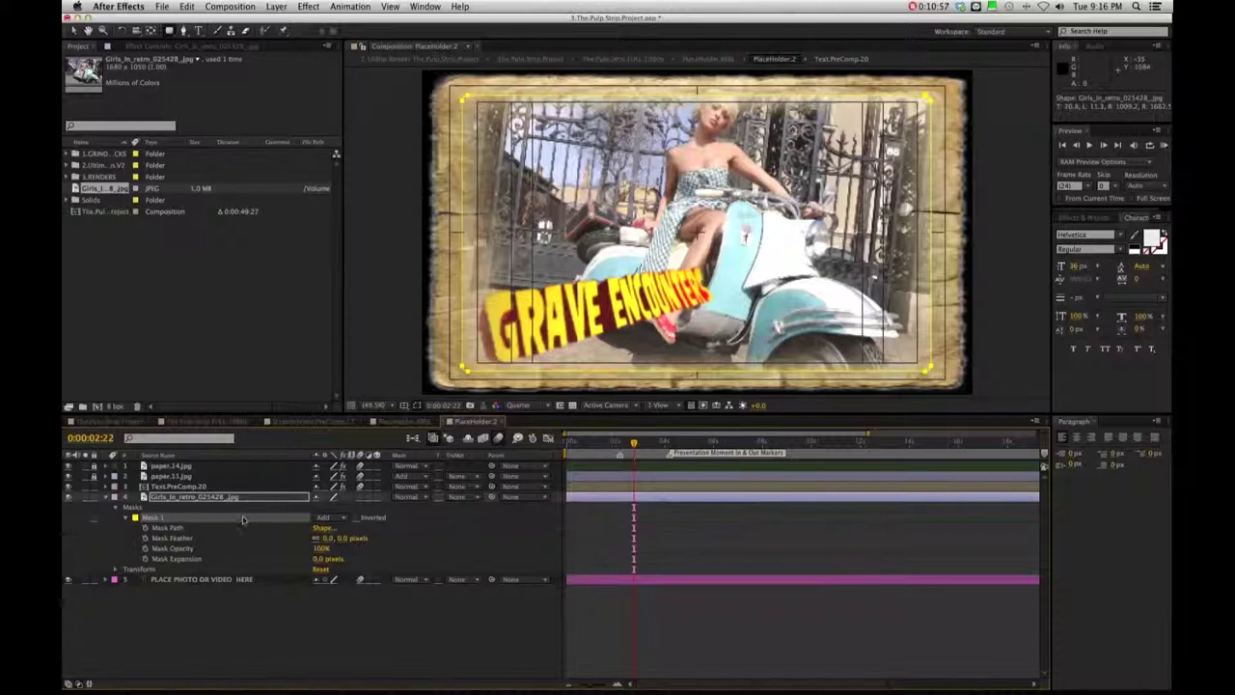
pyautogui.press('Return')
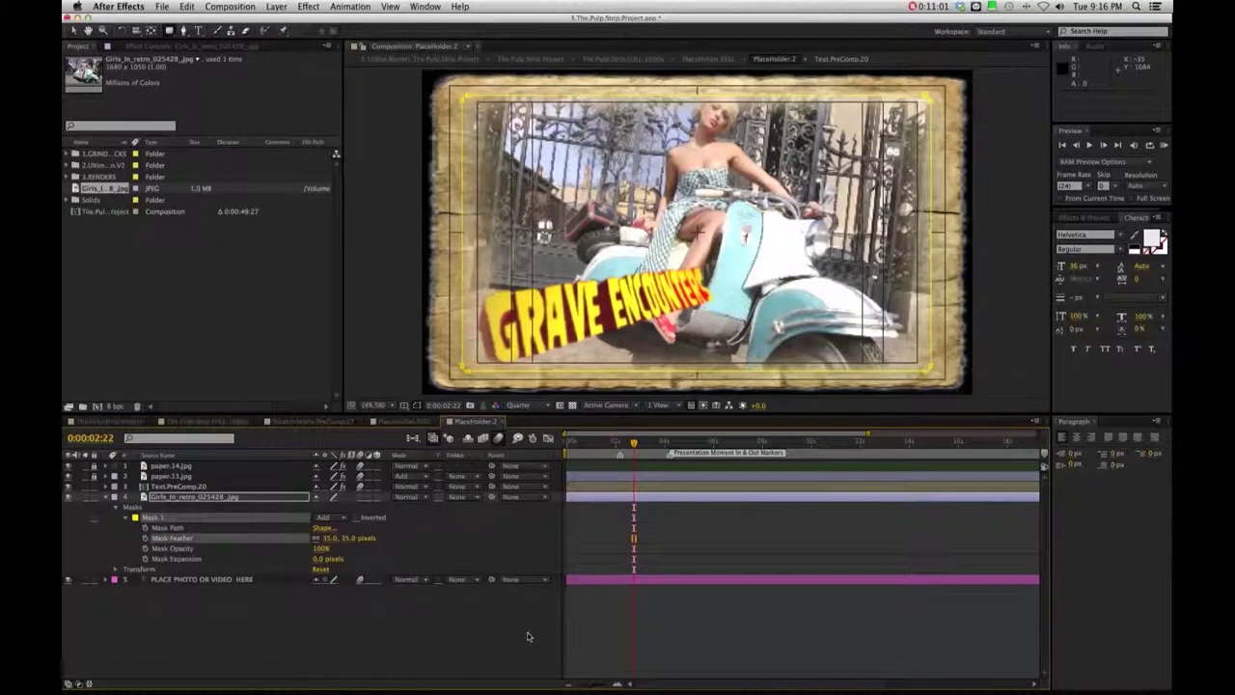
pyautogui.click(609, 666)
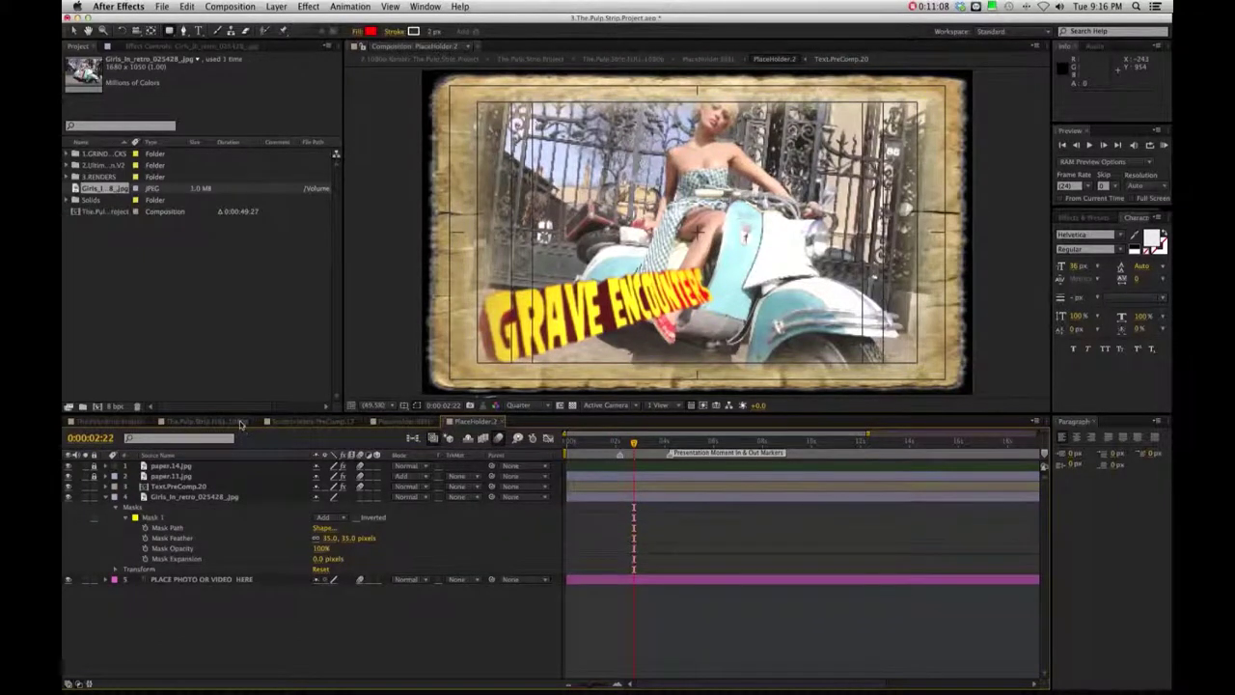
pyautogui.click(240, 423)
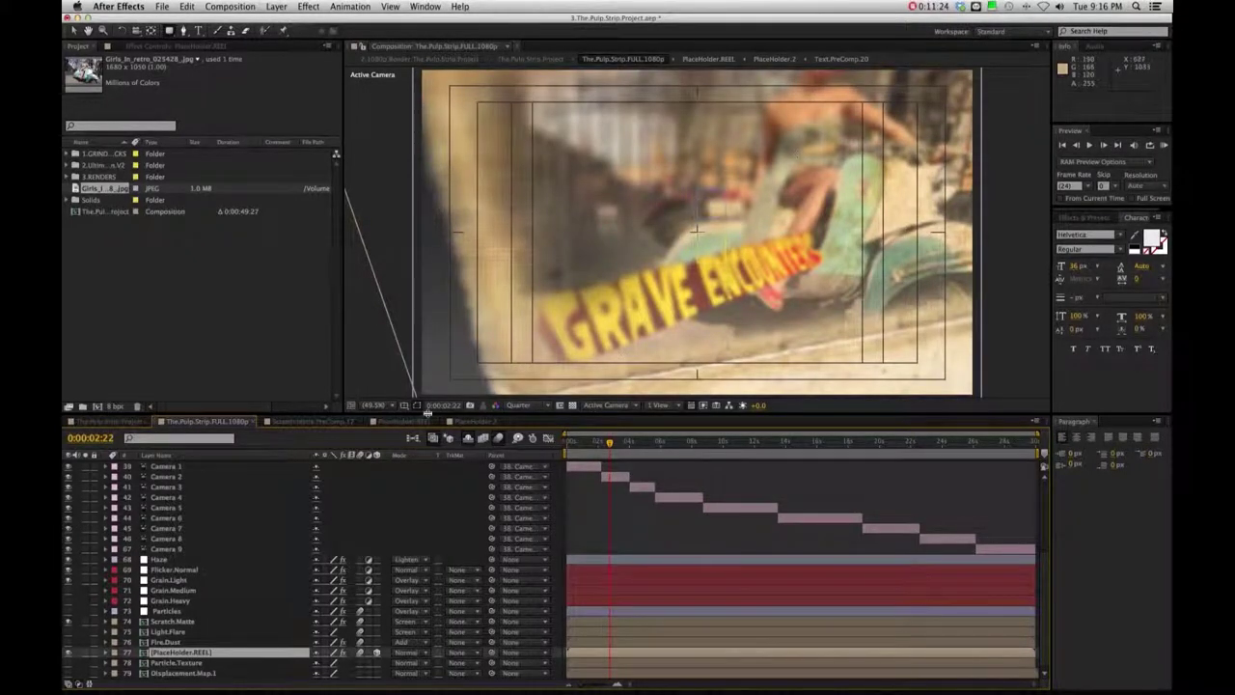
# From the PlaceHolder.REEL comp, open the empty PlaceHolder.3 precomp
pyautogui.click(424, 422)
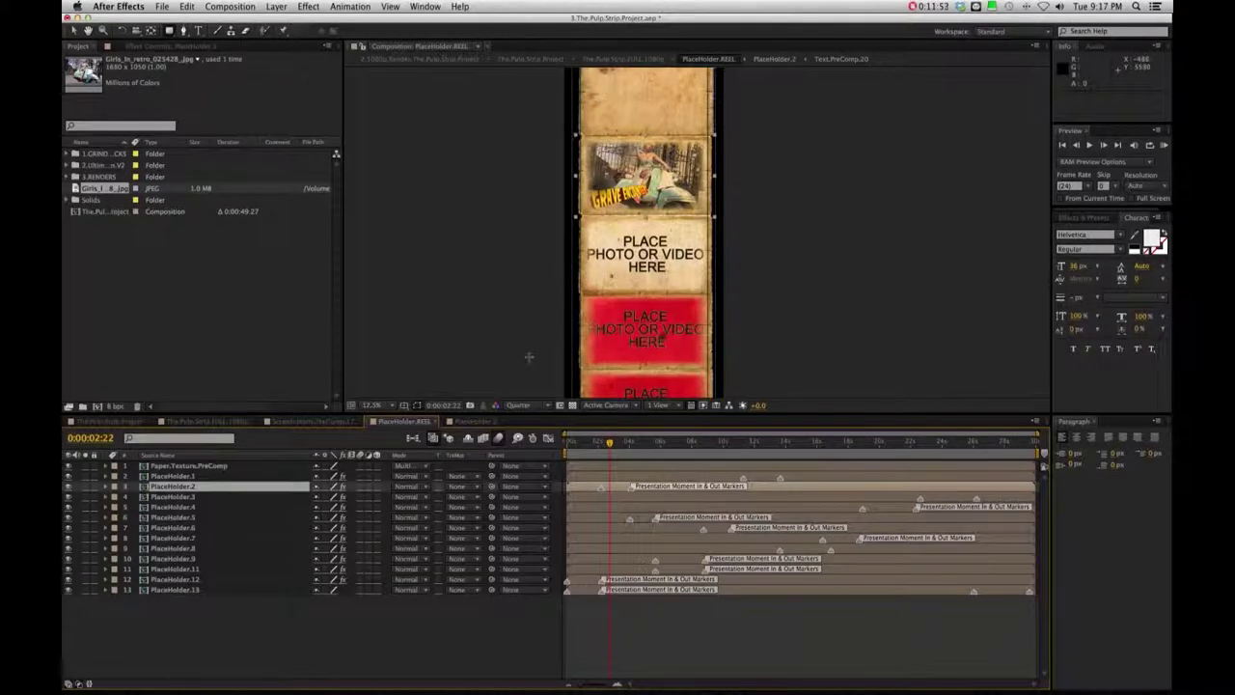
pyautogui.doubleClick(633, 496)
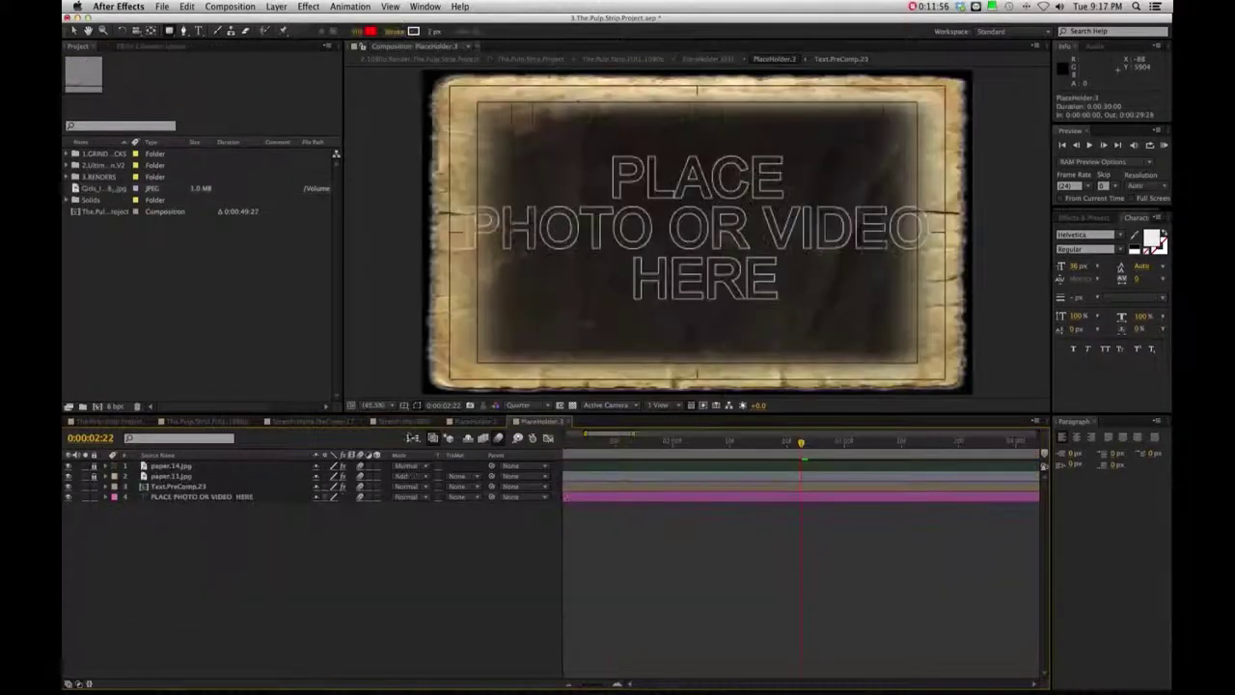